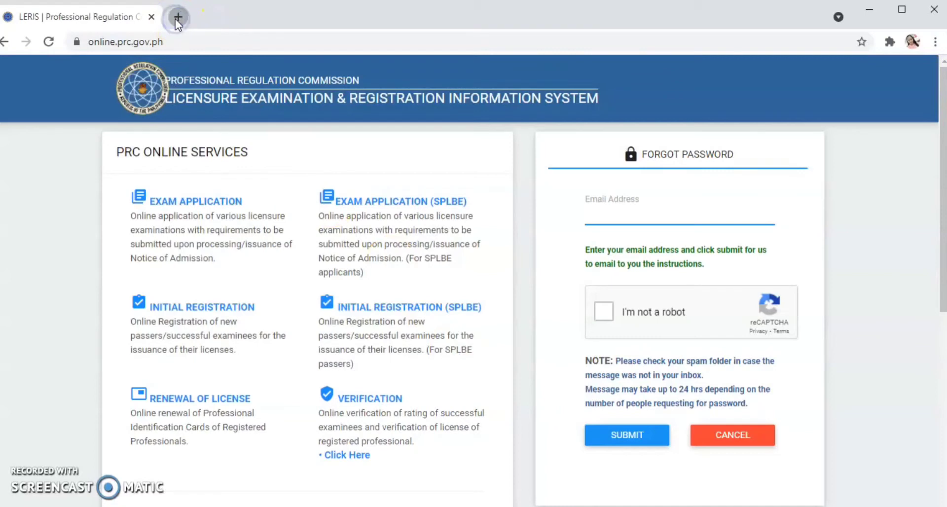
# Step: Open a new Google tab, switch to the second account and show the Google apps list
pyautogui.click(177, 18)
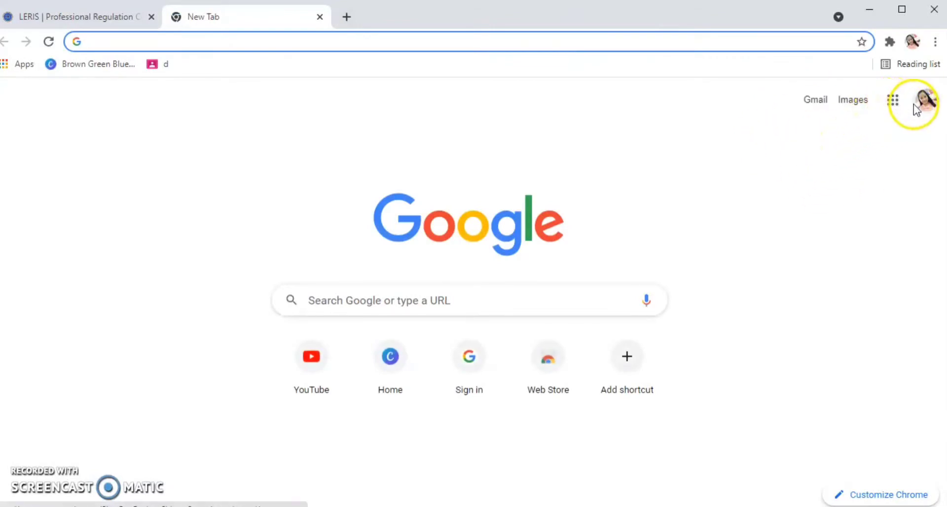
pyautogui.click(927, 109)
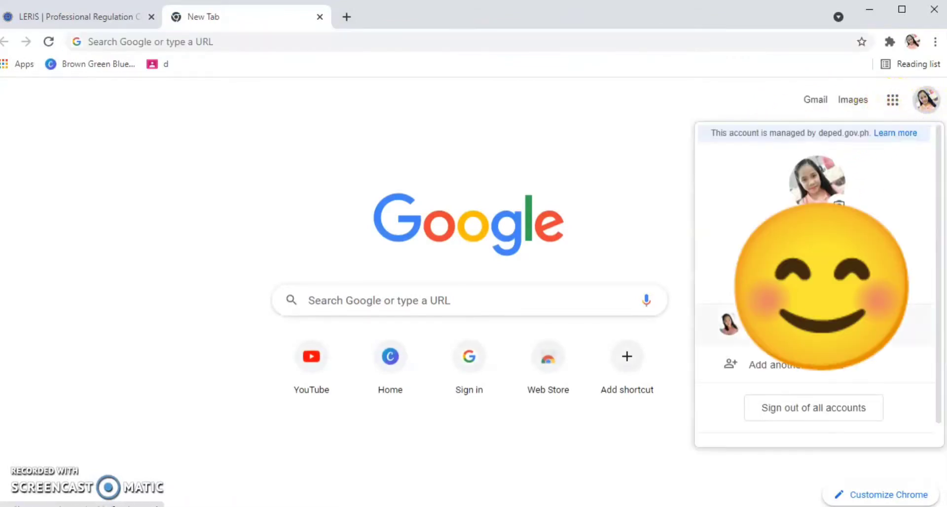
pyautogui.click(789, 325)
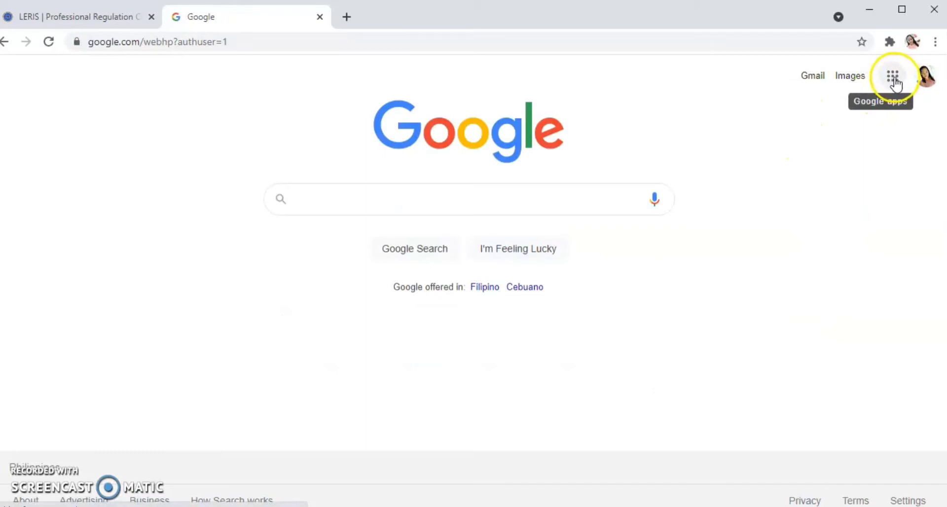
pyautogui.click(894, 78)
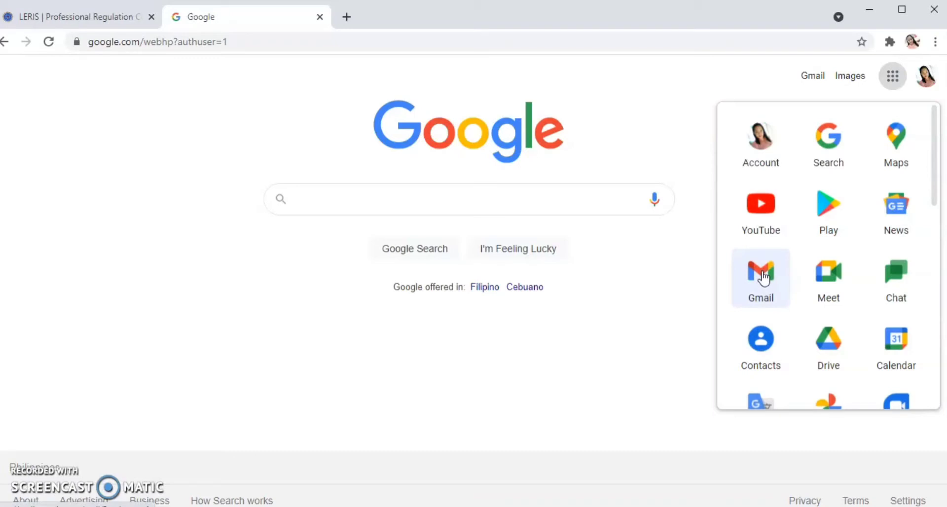
# Step: Open the PRC-ONLINE FORGOT PASSWORD email in Gmail and scroll down to its reset link
pyautogui.click(764, 279)
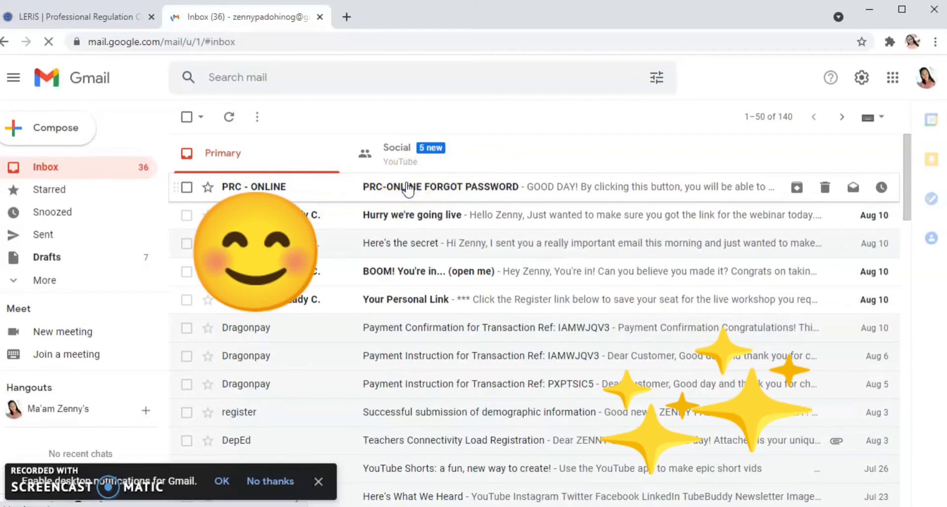
pyautogui.click(407, 188)
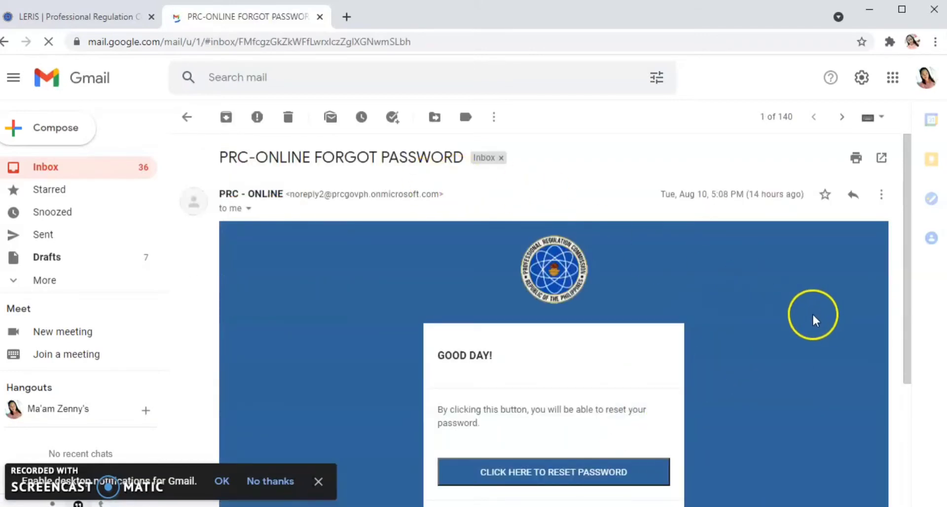
pyautogui.moveTo(909, 240); pyautogui.dragTo(910, 284)
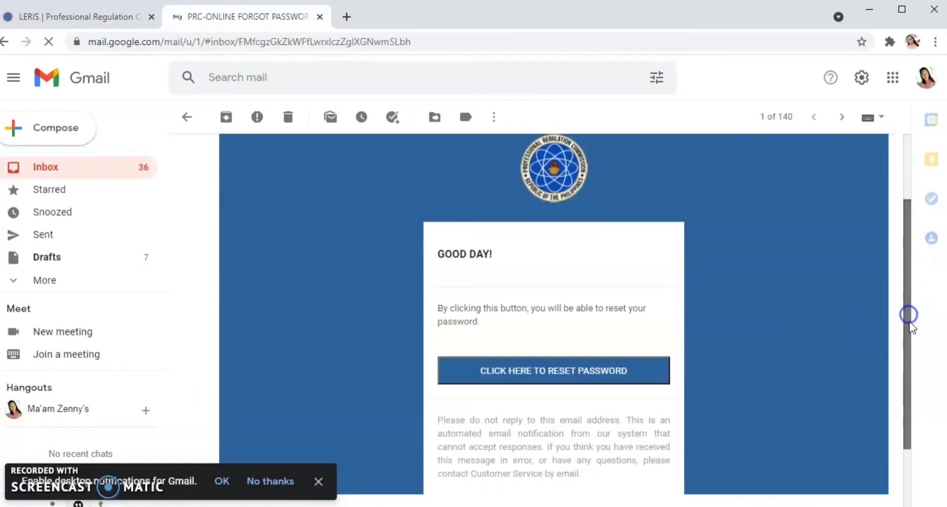
pyautogui.scroll(-1, 441, 336)
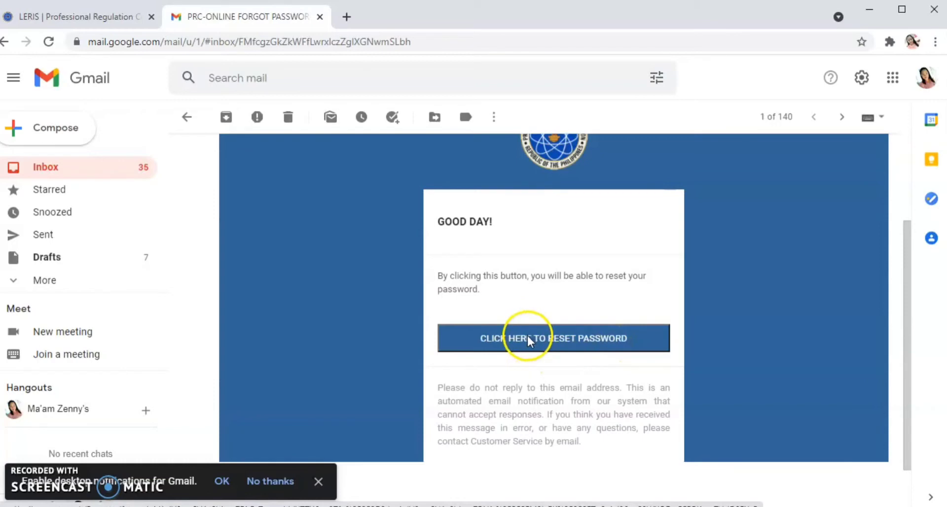
# Step: Follow the email's reset link and enter the new password on the Enter New Password page
pyautogui.click(528, 339)
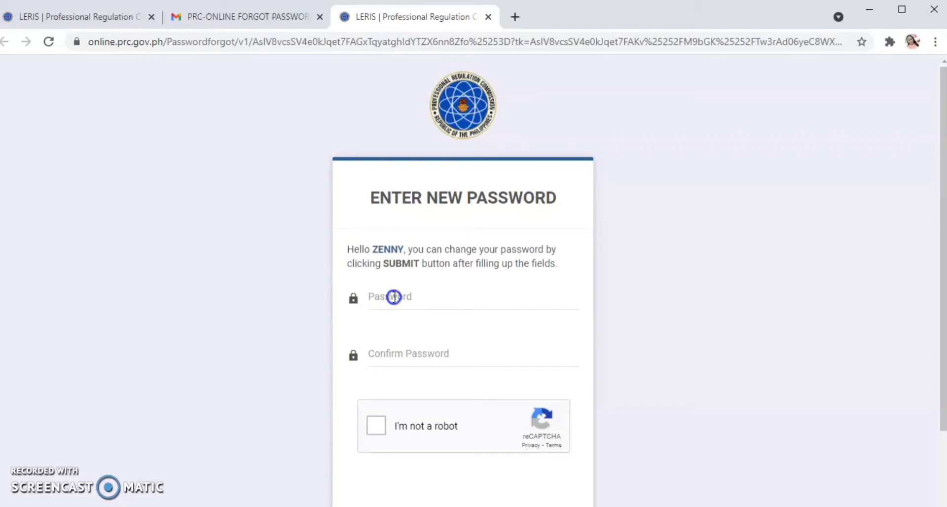
pyautogui.press('BackSpace')
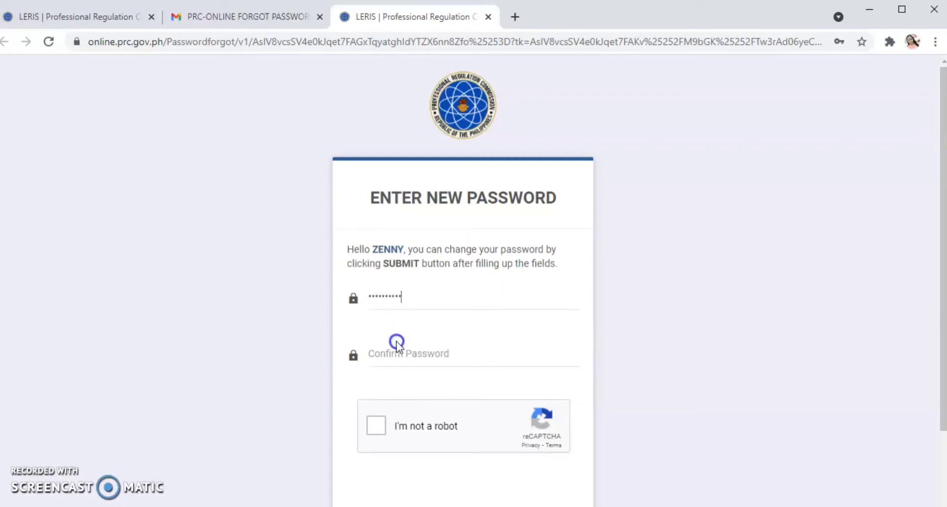
# Step: Re-enter the new password in Confirm Password, clearing the mismatched attempt
pyautogui.click(393, 359)
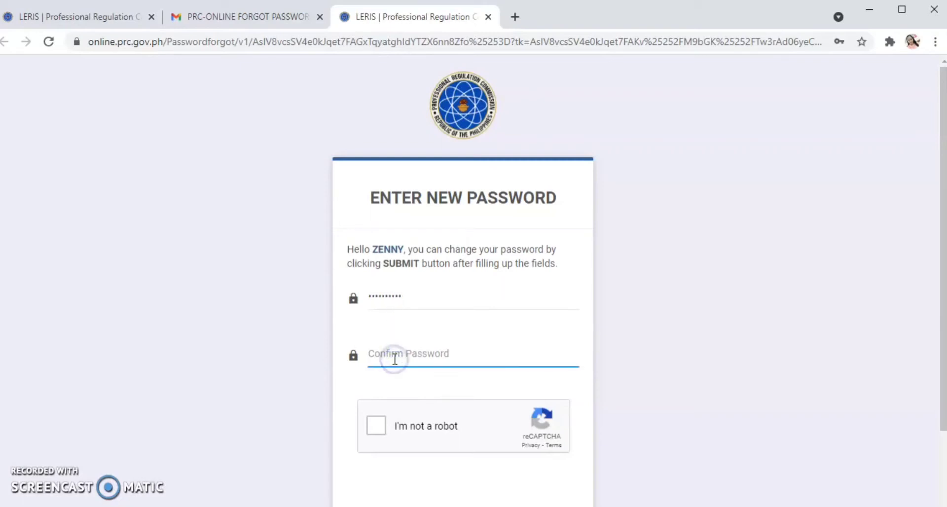
pyautogui.write('•')
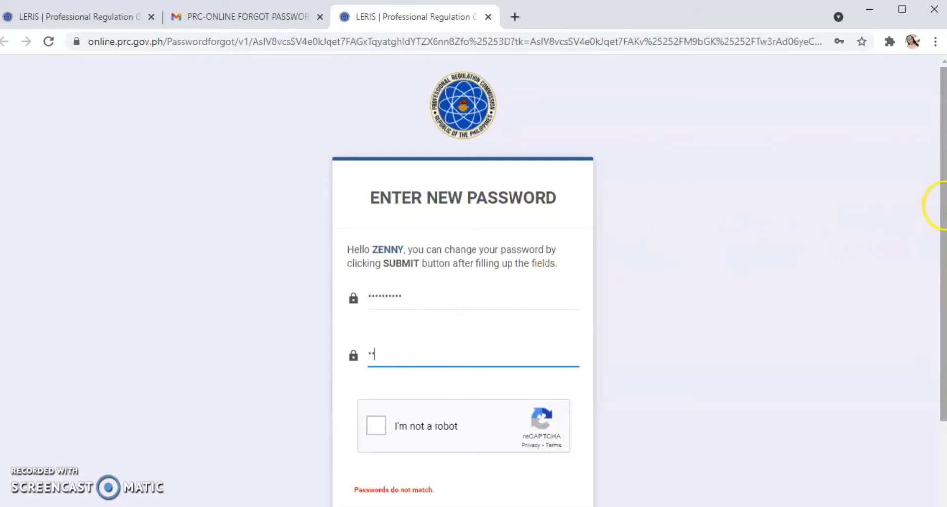
pyautogui.scroll(-1, 933, 204)
pyautogui.write('•')
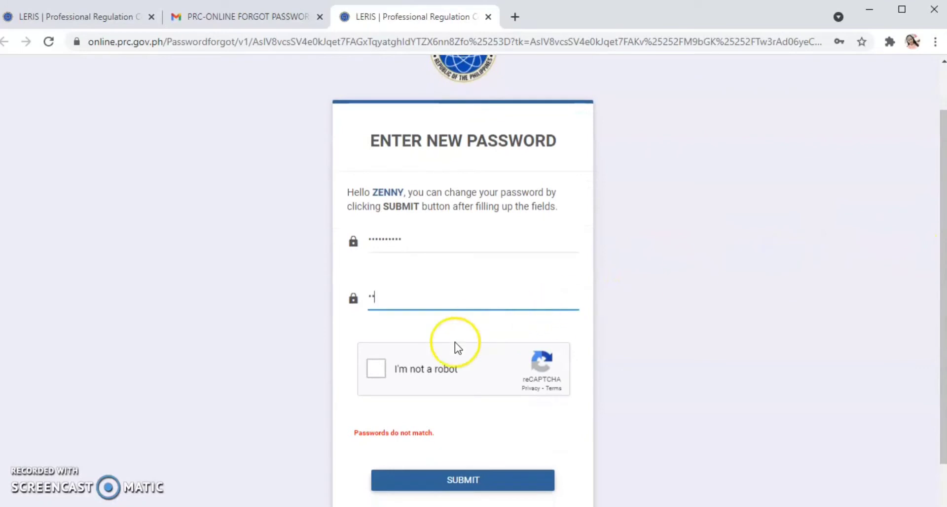
pyautogui.click(386, 296)
pyautogui.press('BackSpace')
pyautogui.press('BackSpace')
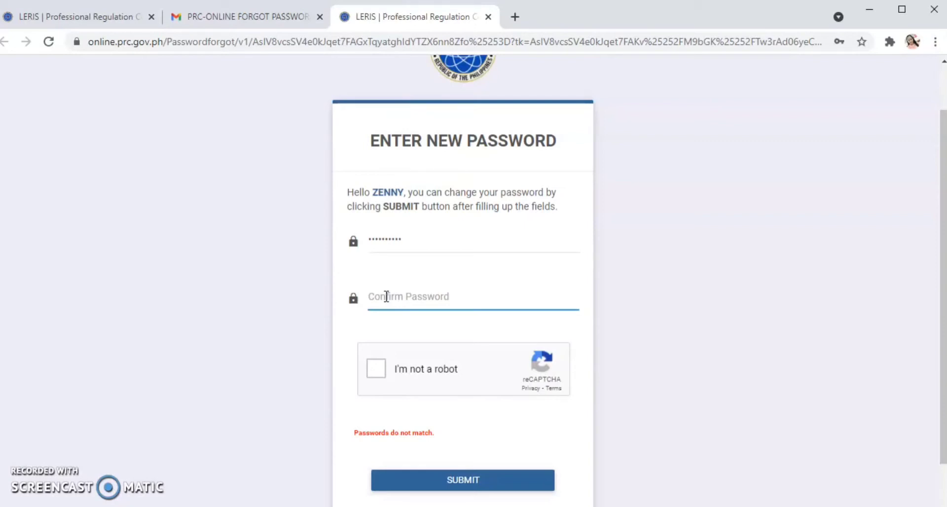
pyautogui.write('••')
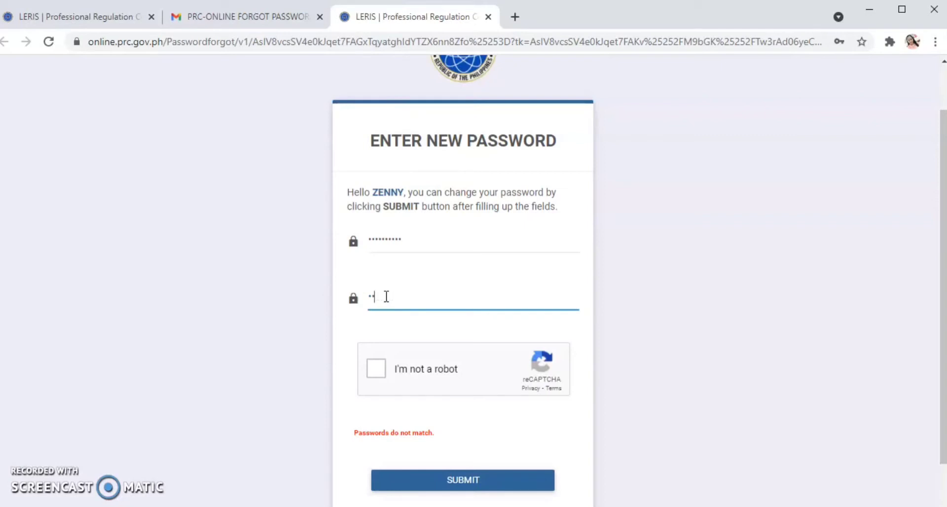
pyautogui.write('•••••••')
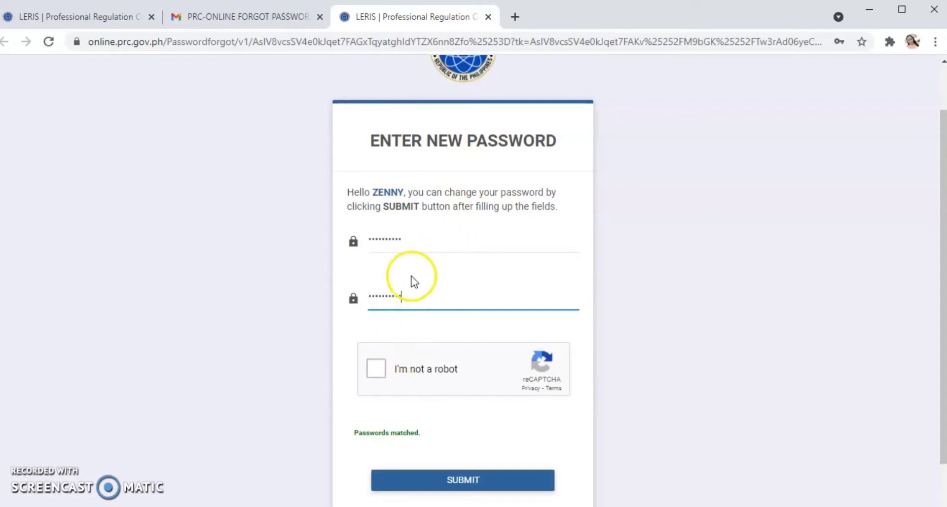
# Step: Clear and fully retype the new password in the first password field
pyautogui.doubleClick(371, 241)
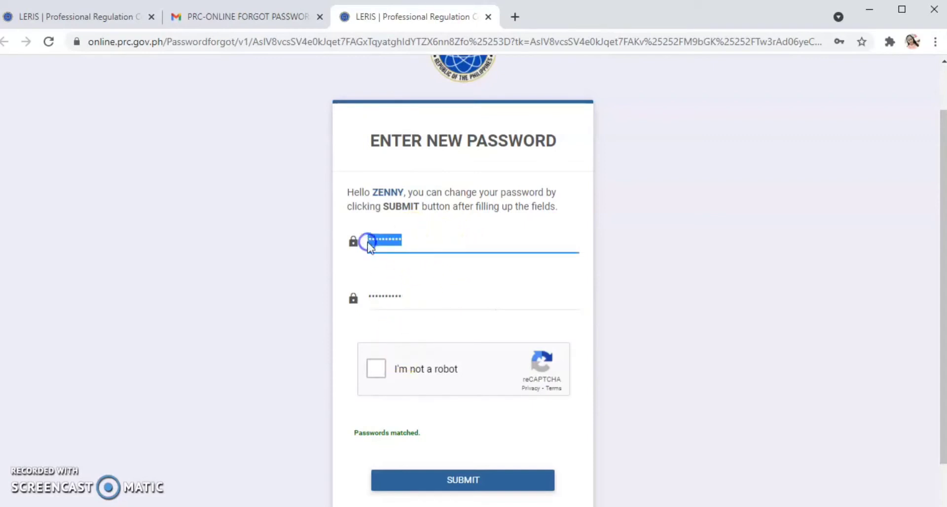
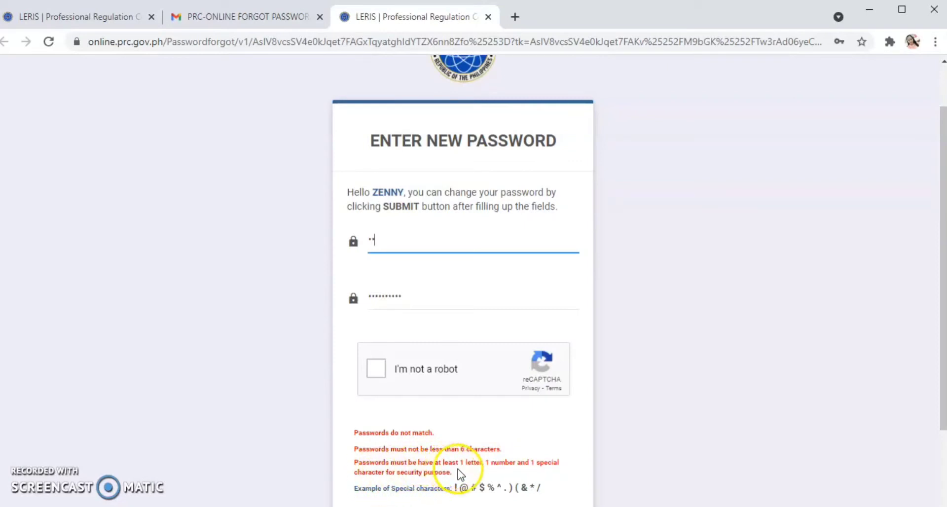
pyautogui.press('BackSpace')
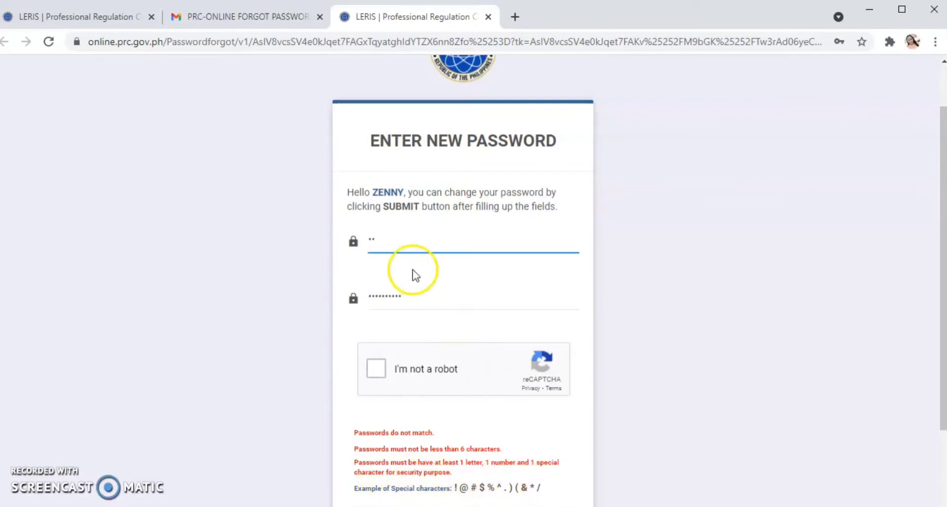
pyautogui.press('BackSpace')
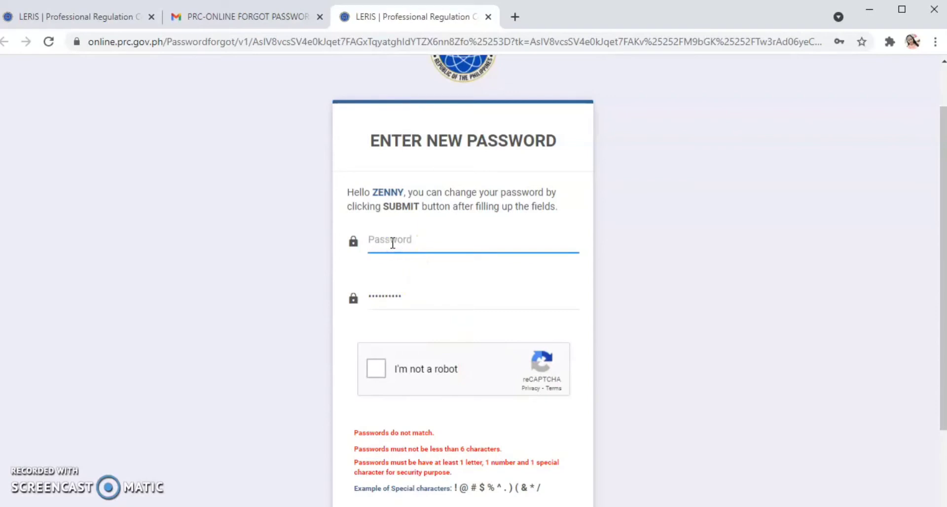
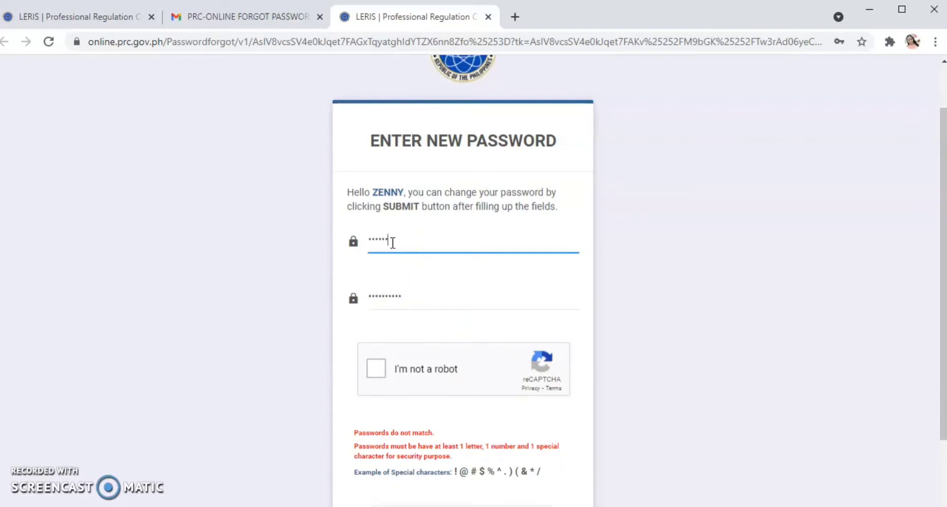
pyautogui.press('BackSpace')
pyautogui.press('BackSpace')
pyautogui.press('BackSpace')
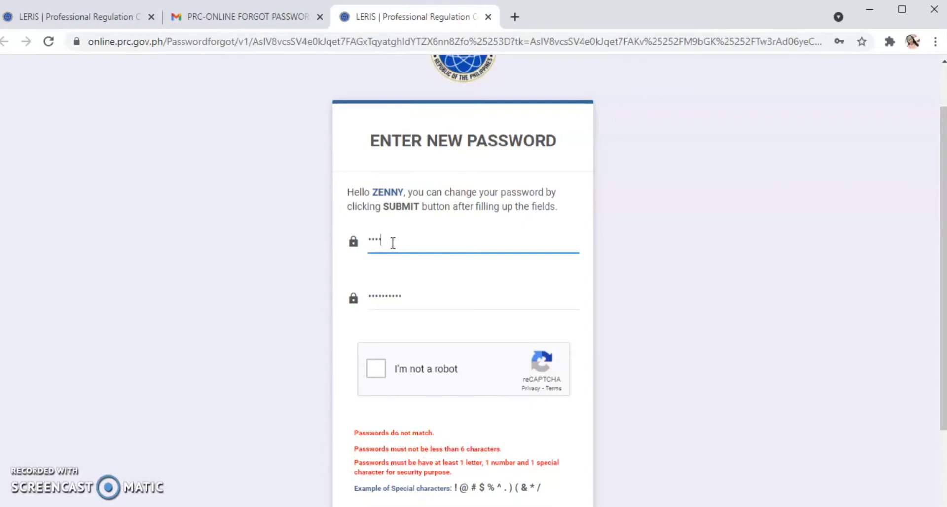
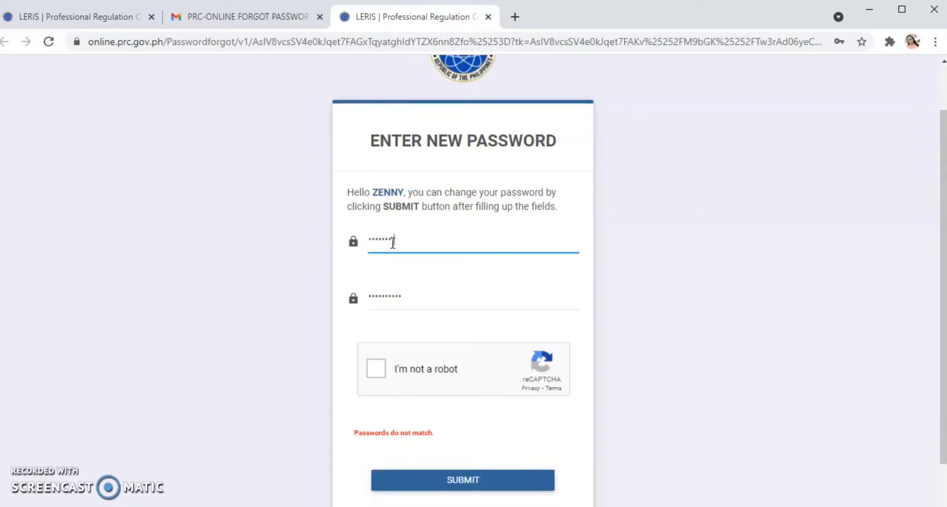
# Step: Pass the robot check, submit the new password, confirm the change and acknowledge the success message
pyautogui.click(374, 371)
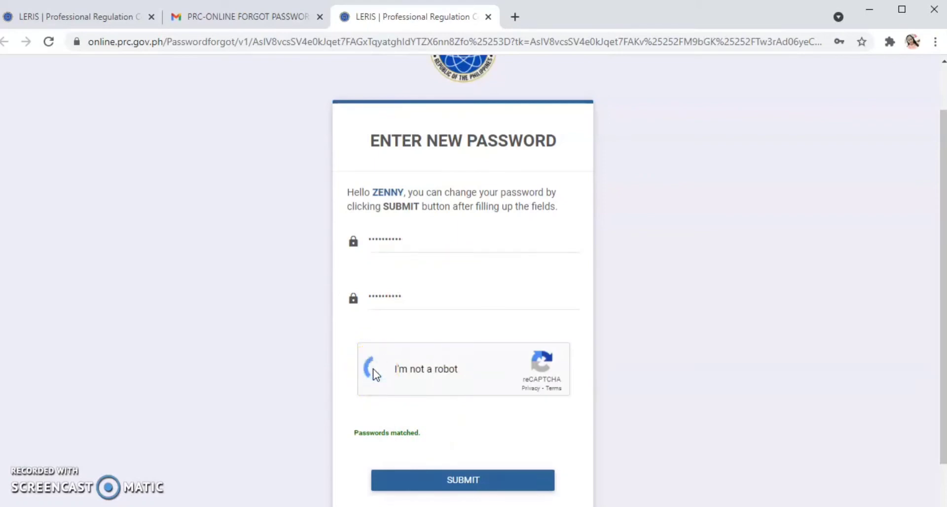
pyautogui.click(472, 478)
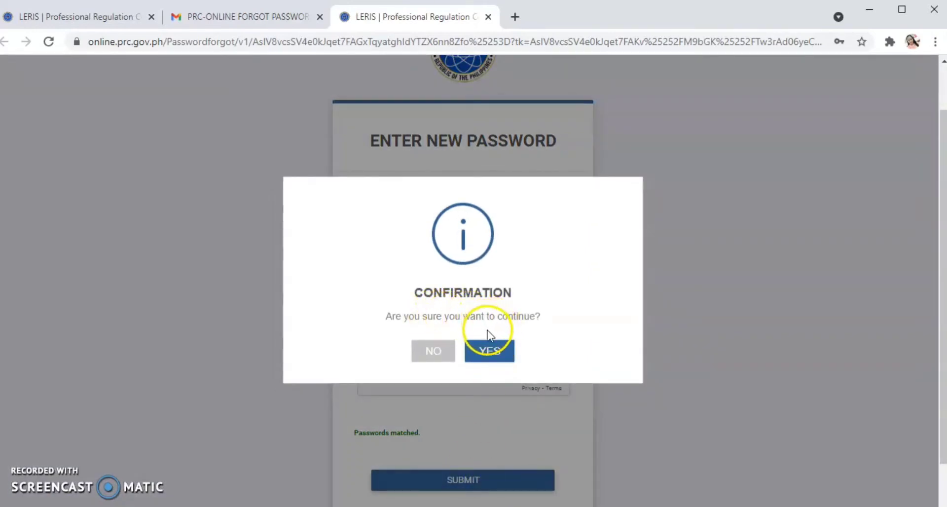
pyautogui.click(490, 352)
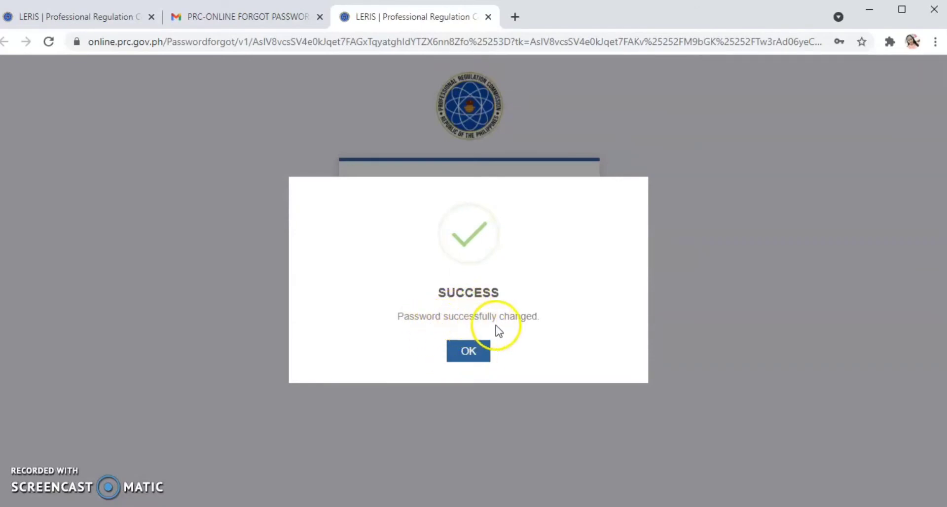
pyautogui.click(461, 350)
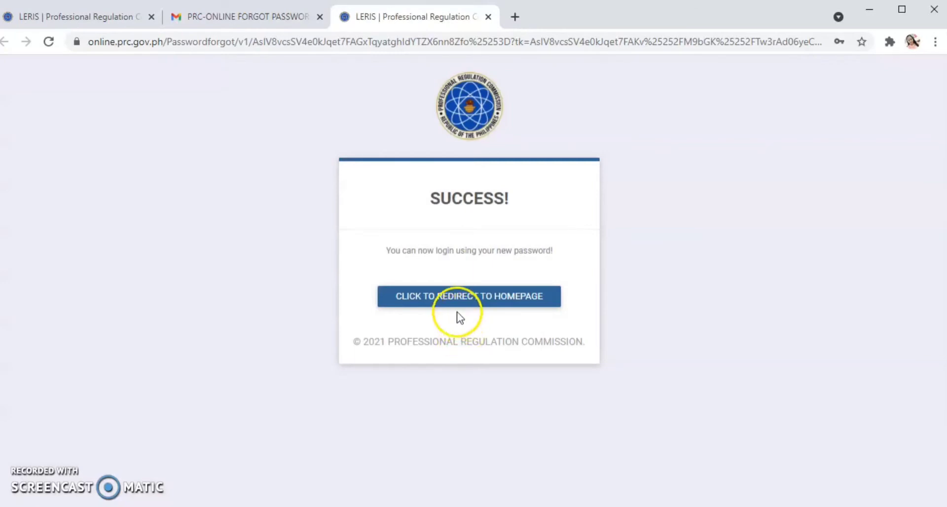
# Step: Return to the LERIS homepage and dismiss the CPD Notice and Step by Step dialogs
pyautogui.click(451, 300)
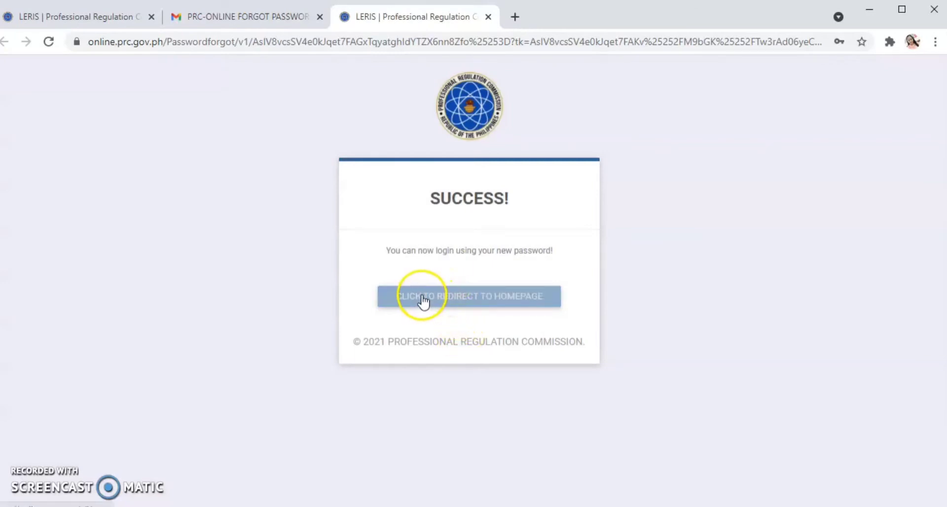
pyautogui.click(422, 300)
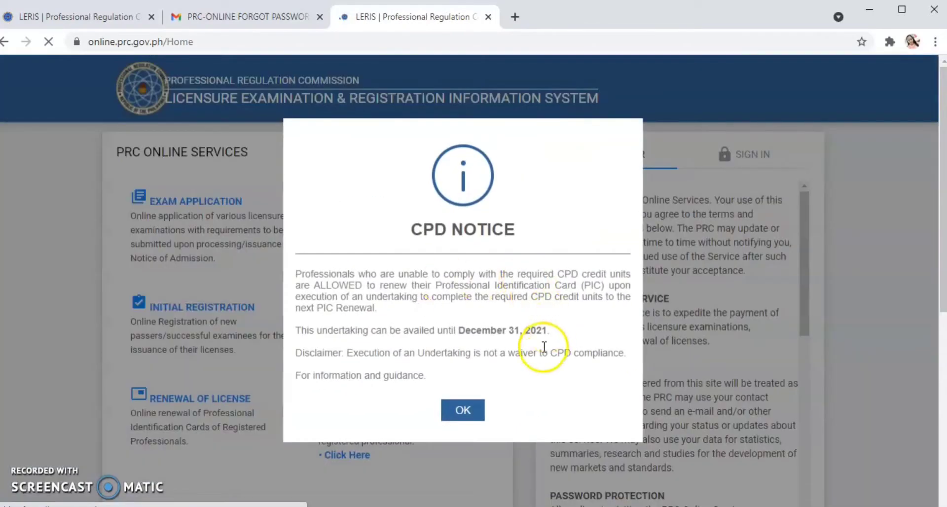
pyautogui.click(458, 410)
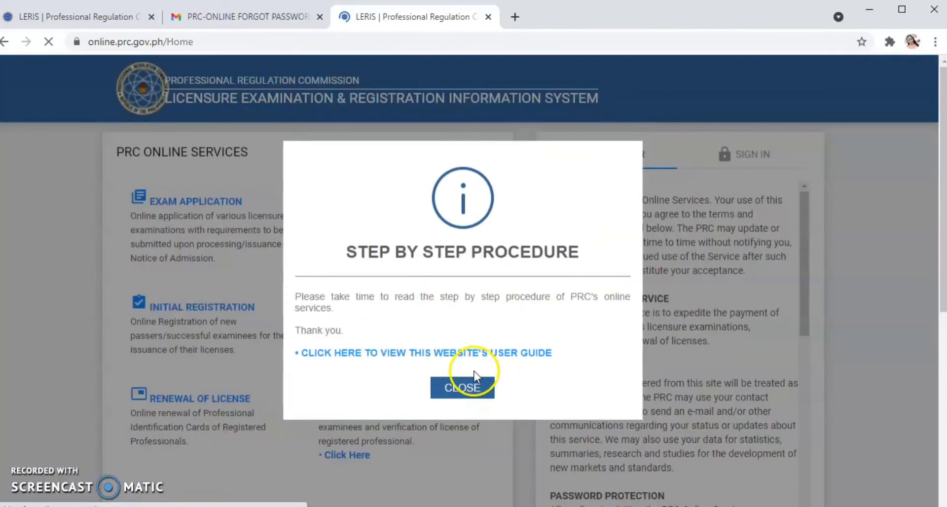
pyautogui.click(463, 387)
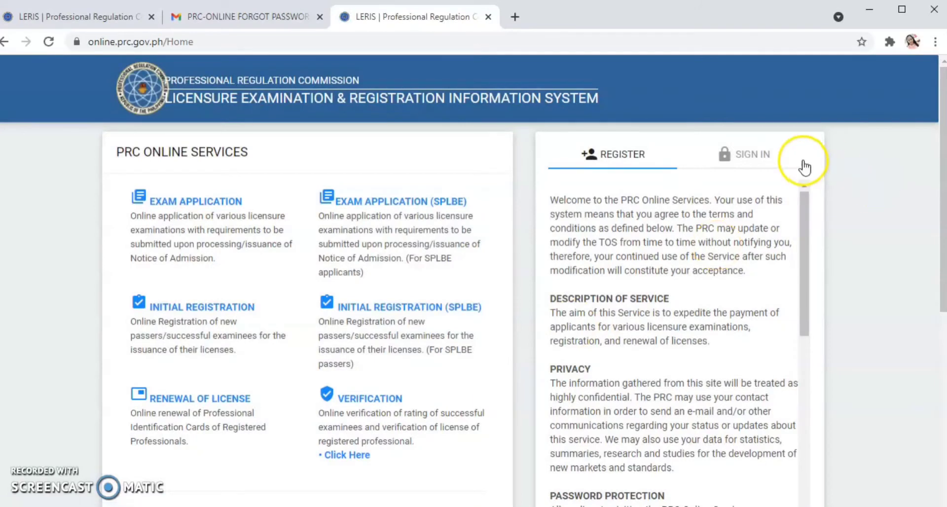
# Step: Switch to the sign-in form and begin entering the account's e-mail address
pyautogui.click(751, 156)
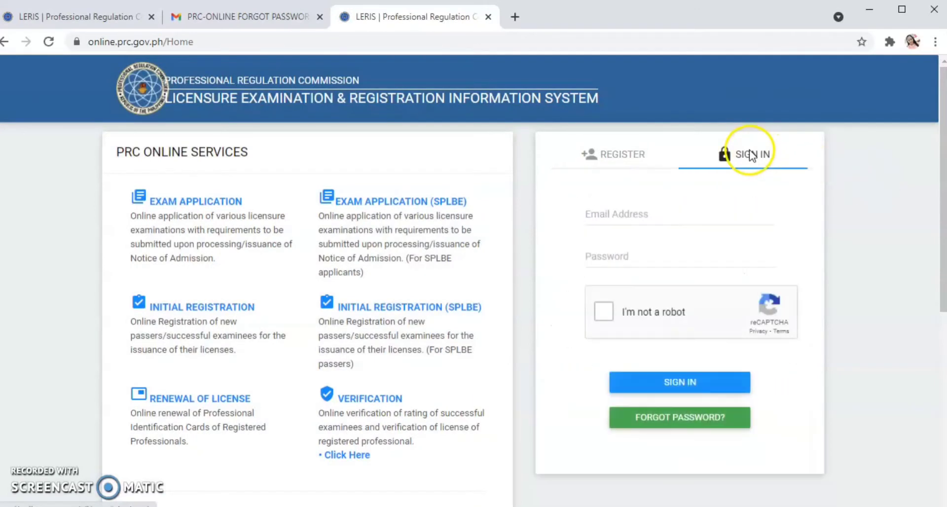
pyautogui.click(633, 215)
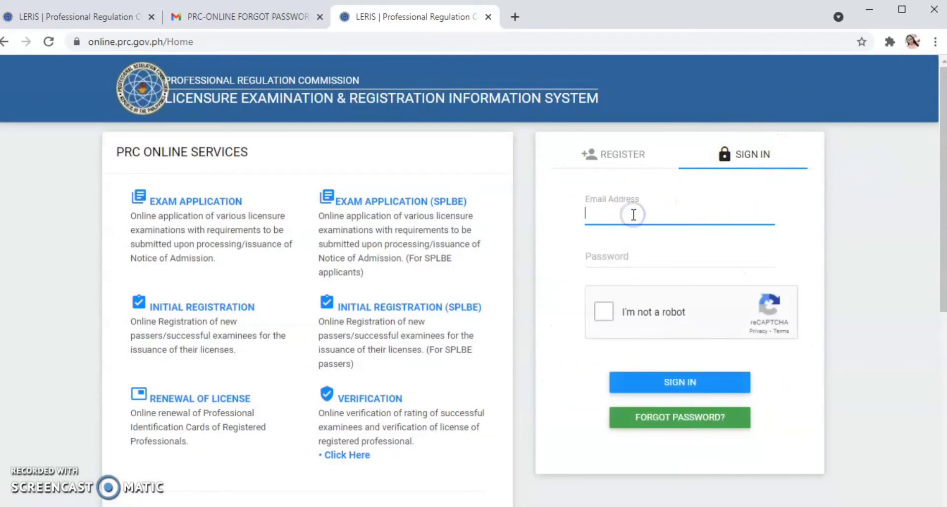
pyautogui.write('zenn...ail.com')
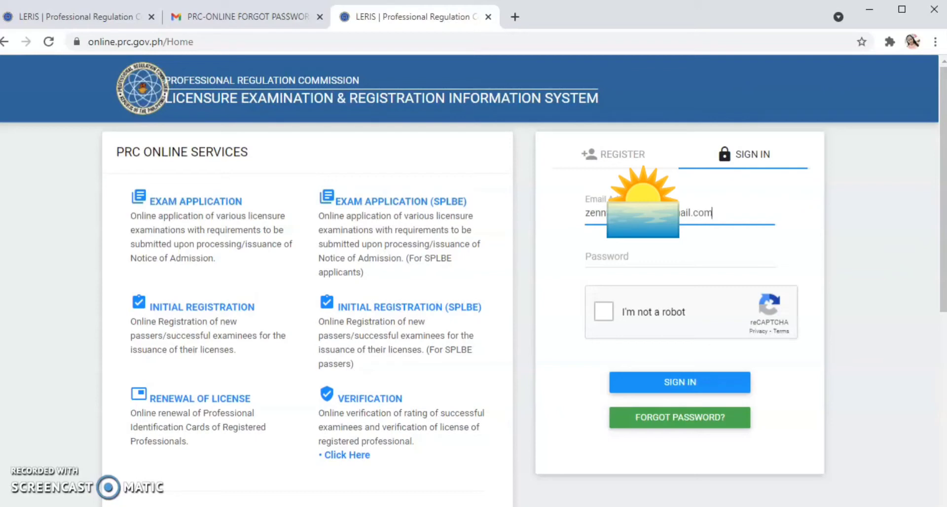
# Step: Enter the new password, complete the not-a-robot check and sign in
pyautogui.click(634, 254)
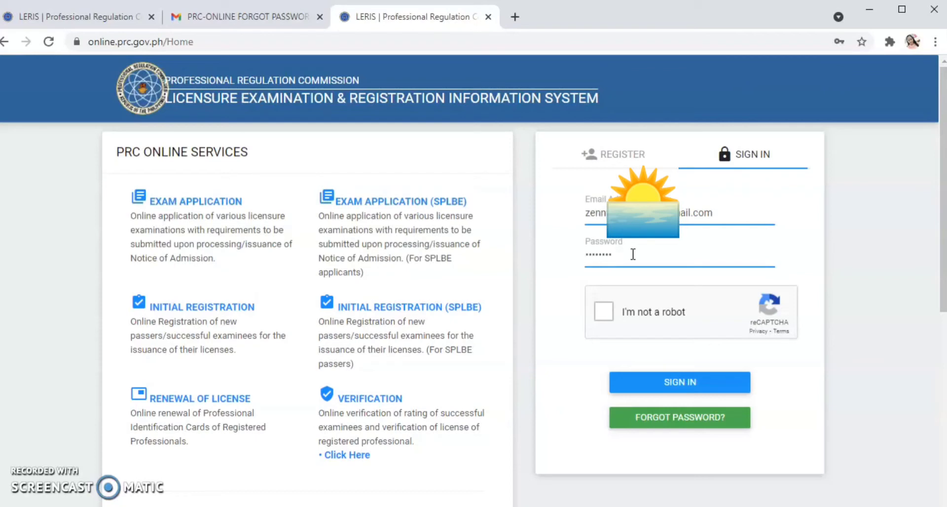
pyautogui.click(600, 313)
pyautogui.click(605, 313)
pyautogui.click(676, 382)
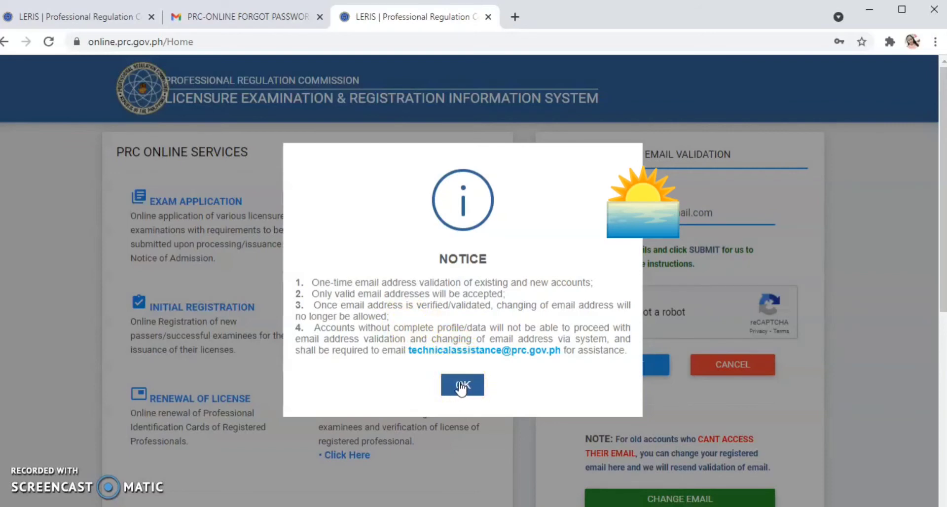
# Step: Dismiss the e-mail validation notice and the 'User not yet verified' warning
pyautogui.click(461, 388)
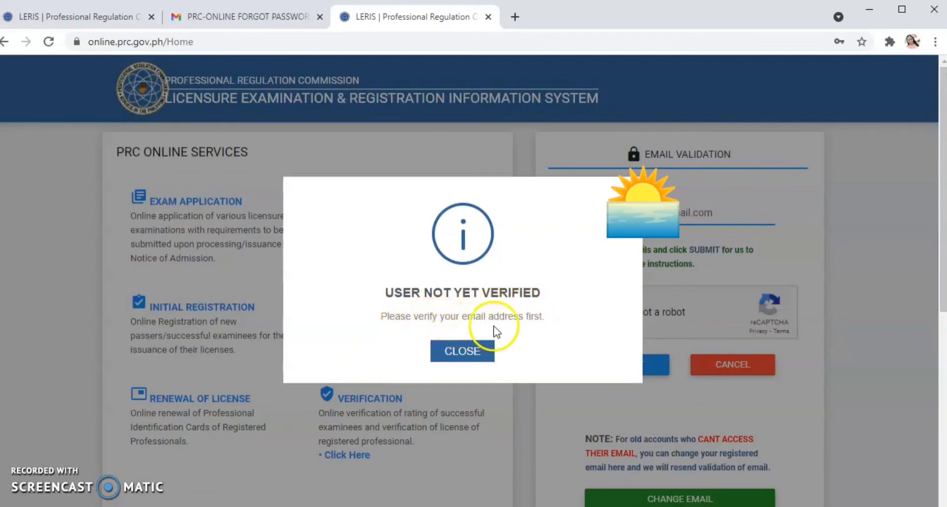
pyautogui.click(458, 350)
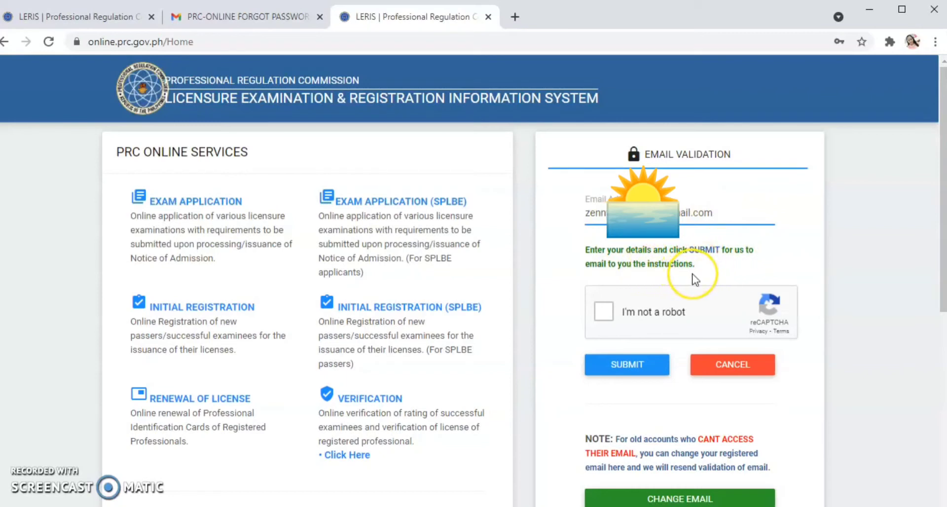
# Step: Pass the robot check, submit the e-mail validation request and acknowledge the 'Email has been sent' message
pyautogui.click(604, 314)
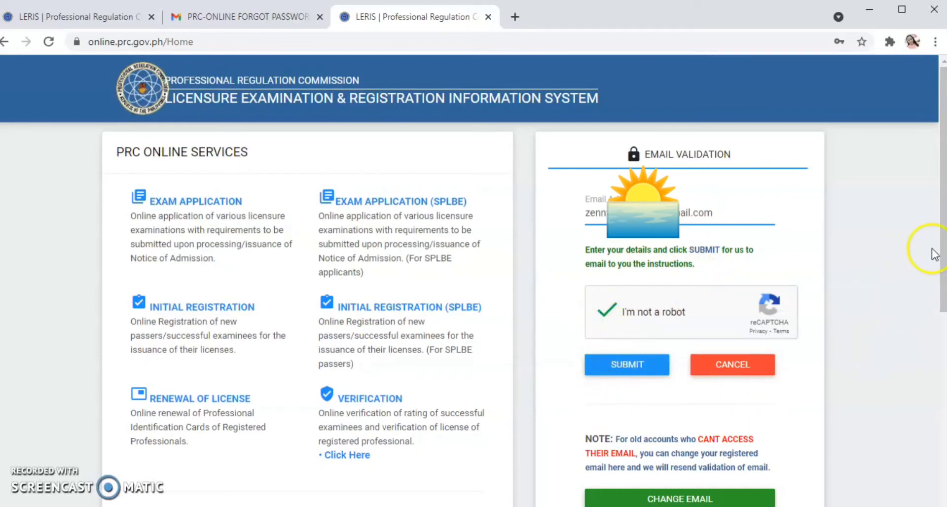
pyautogui.moveTo(942, 238); pyautogui.dragTo(944, 303)
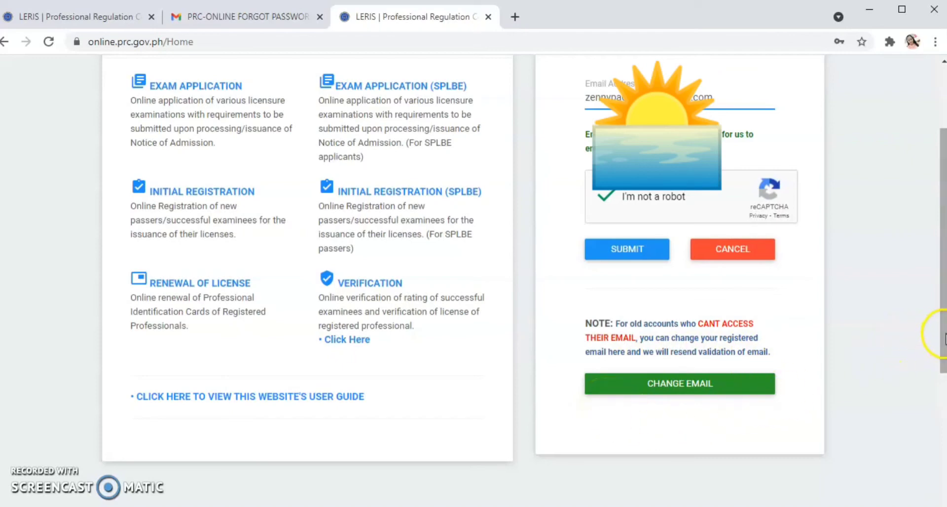
pyautogui.moveTo(938, 332); pyautogui.dragTo(942, 299)
pyautogui.moveTo(942, 296); pyautogui.dragTo(941, 299)
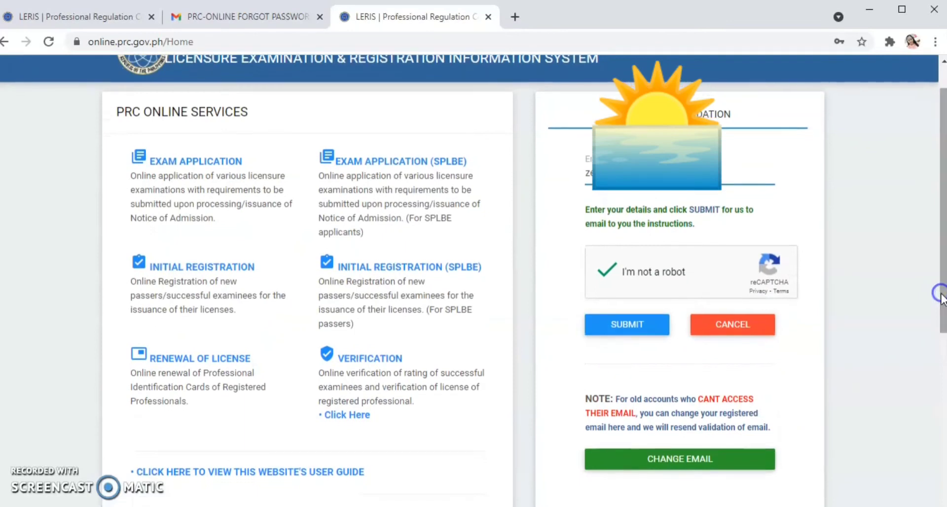
pyautogui.click(624, 323)
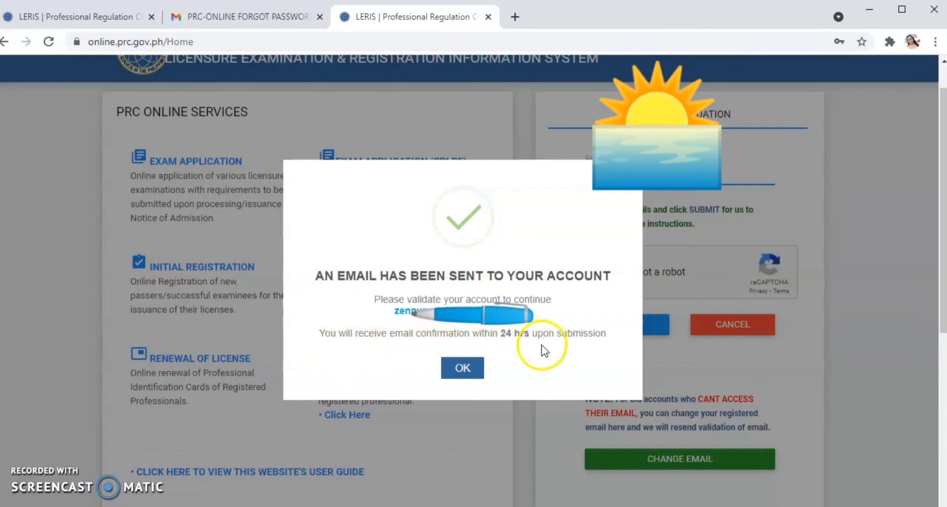
pyautogui.click(457, 369)
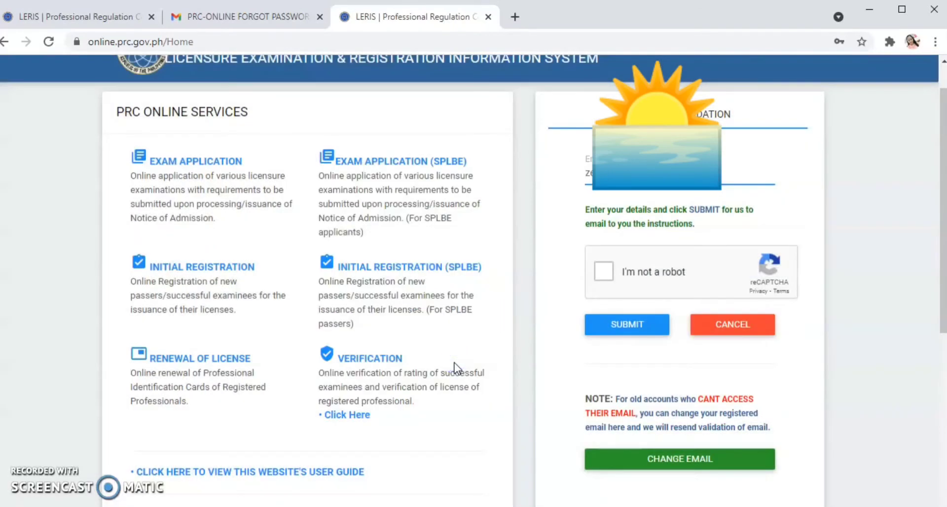
# Step: Return to the Gmail inbox and refresh it, declining the page reload prompt
pyautogui.click(247, 15)
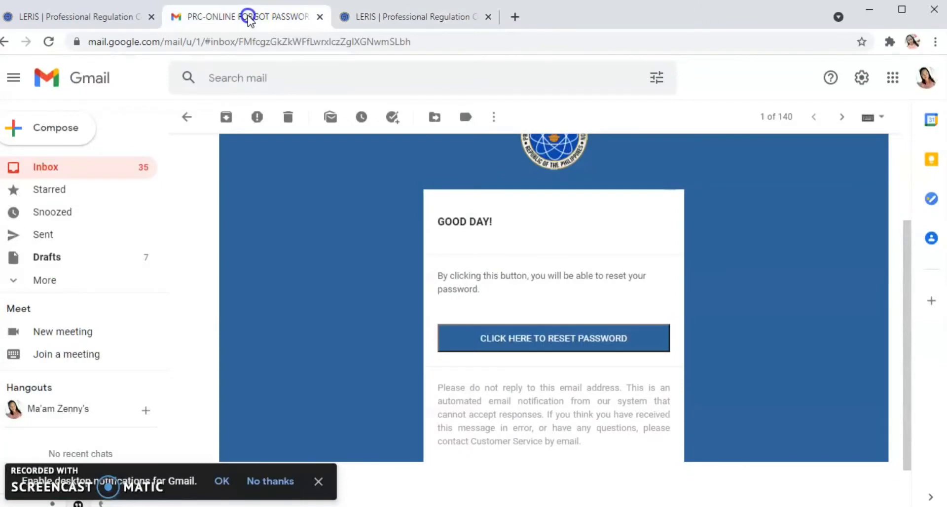
pyautogui.click(5, 43)
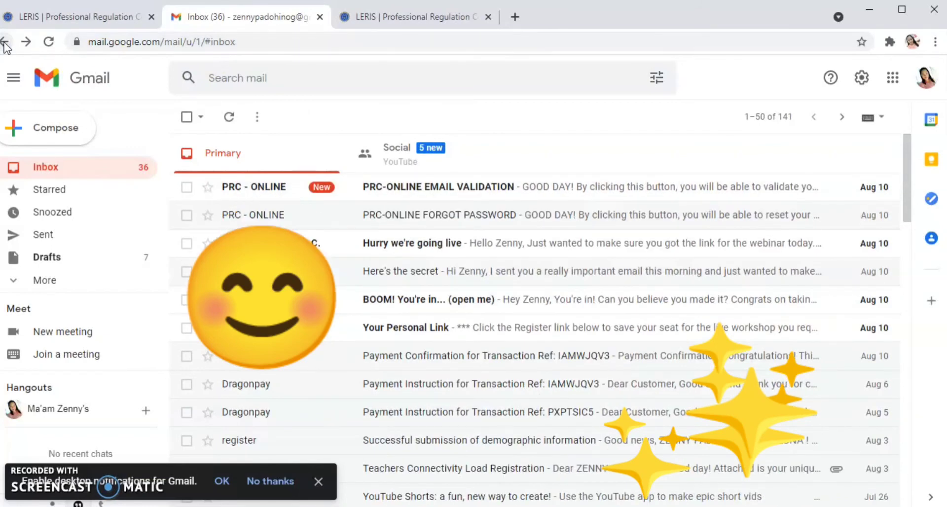
pyautogui.click(53, 42)
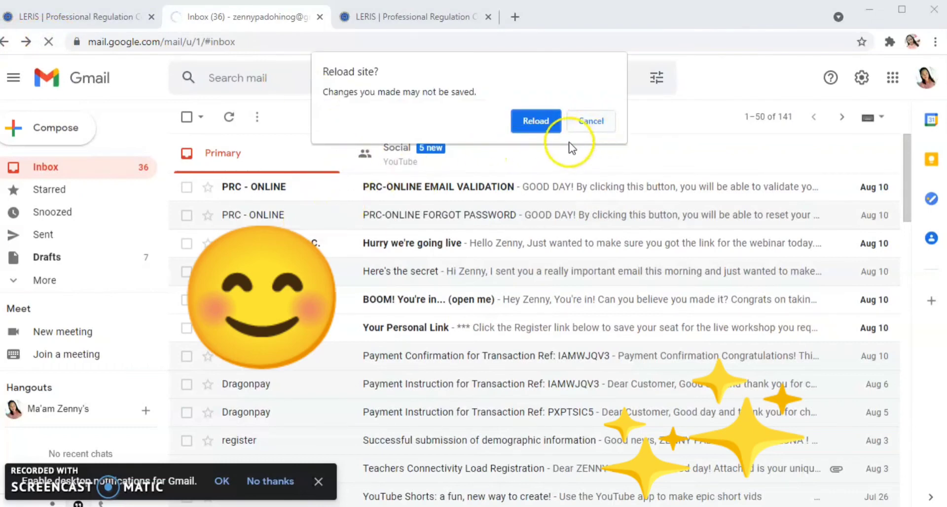
pyautogui.click(597, 121)
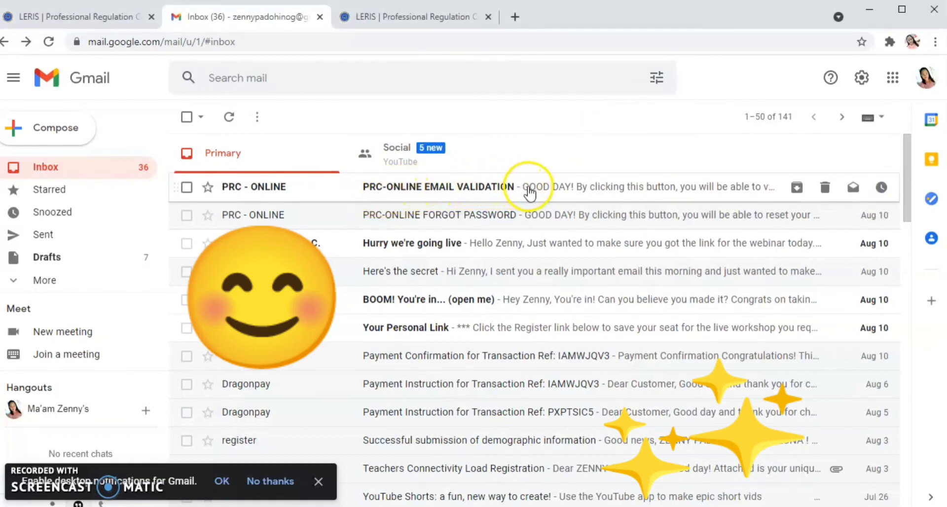
# Step: Open the PRC-ONLINE EMAIL VALIDATION message and follow its CLICK HERE TO VALIDATE EMAIL link
pyautogui.click(378, 190)
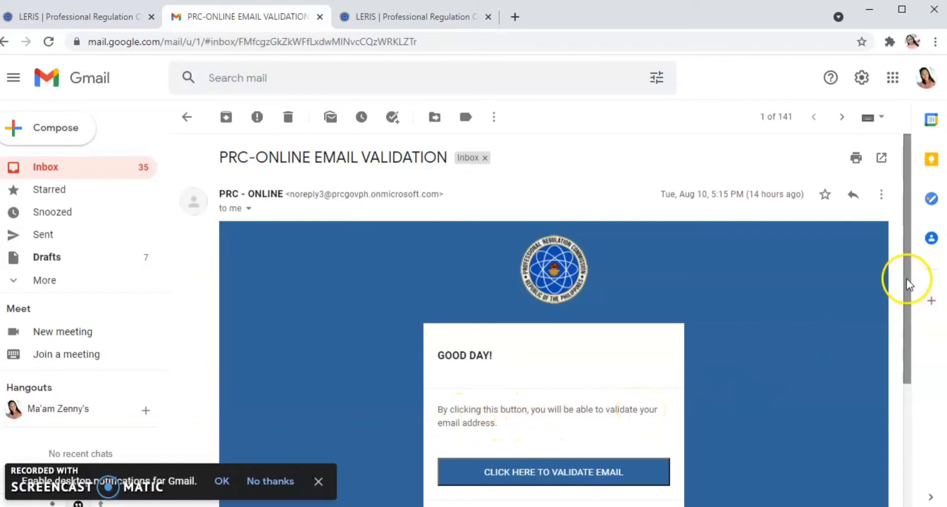
pyautogui.moveTo(910, 282); pyautogui.dragTo(916, 374)
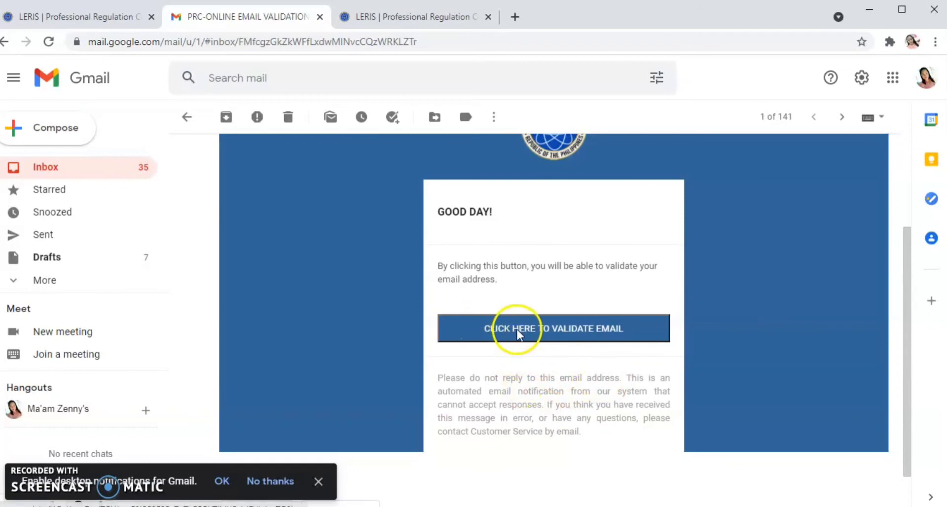
pyautogui.click(543, 328)
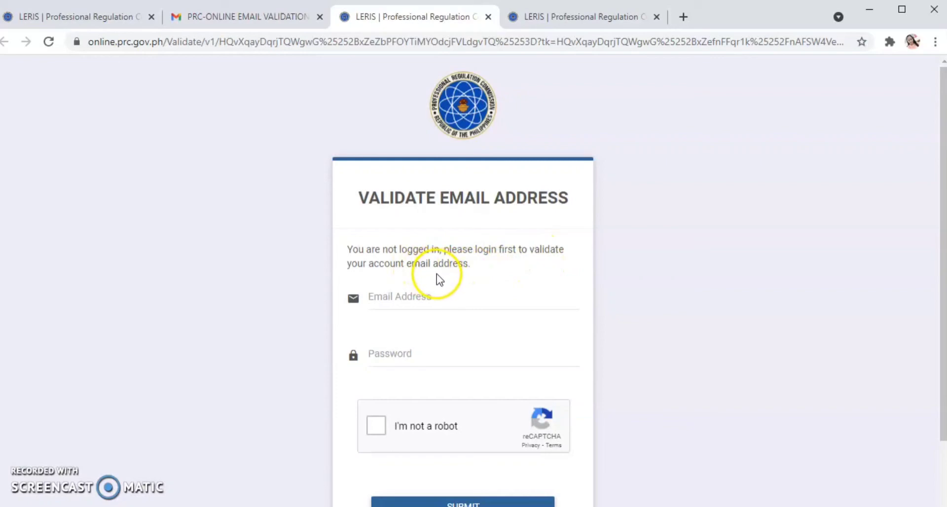
# Step: Fill in the saved account email and the password, then tick I'm not a robot
pyautogui.click(429, 296)
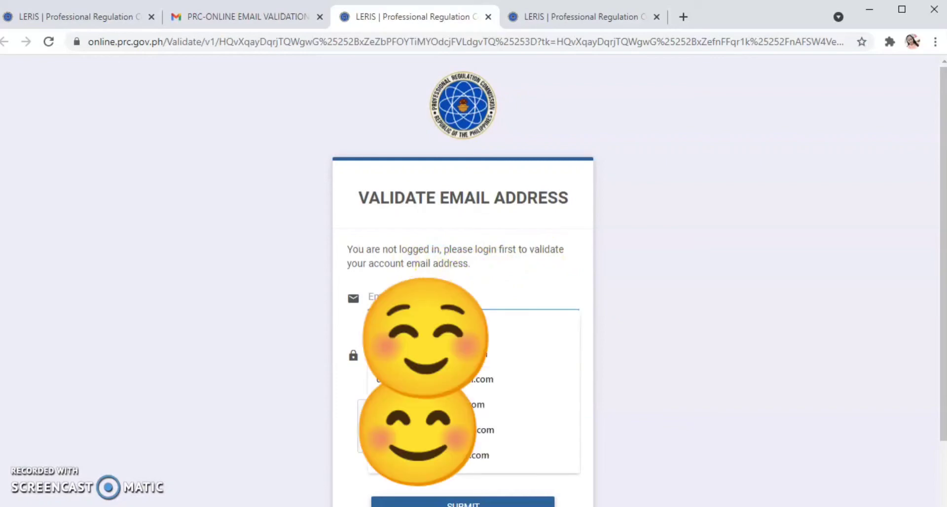
pyautogui.write('z')
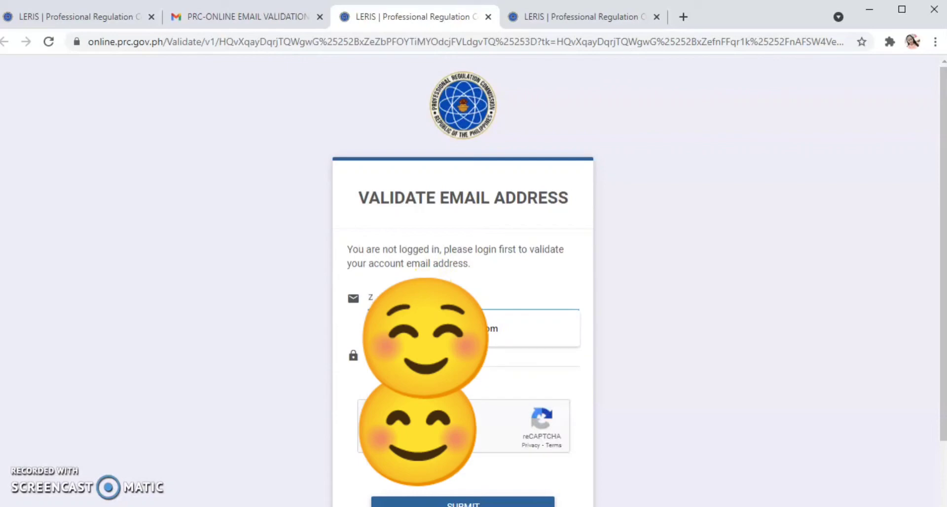
pyautogui.press('Down')
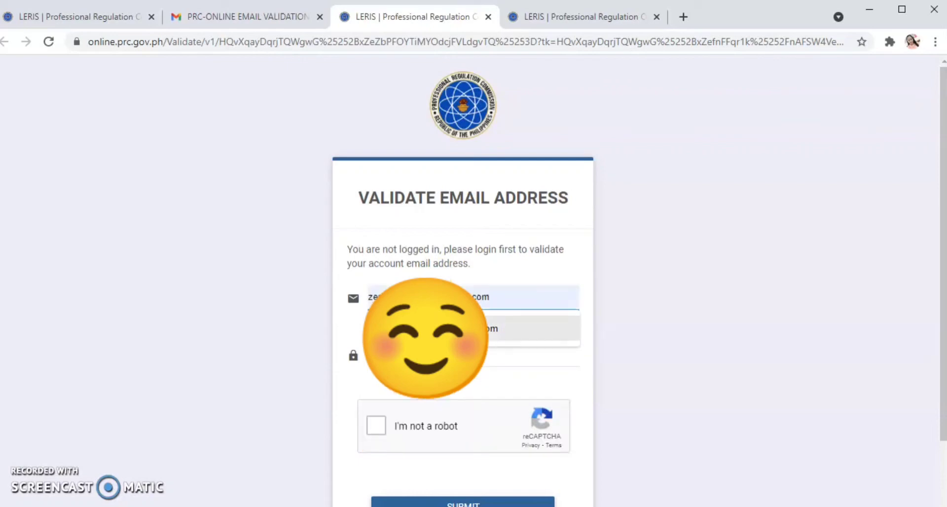
pyautogui.press('Return')
pyautogui.click(398, 355)
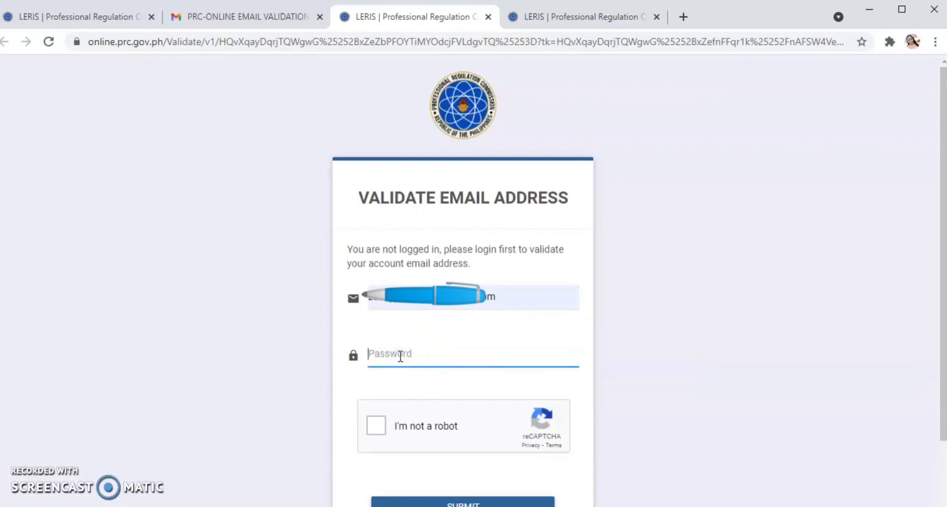
pyautogui.write('•')
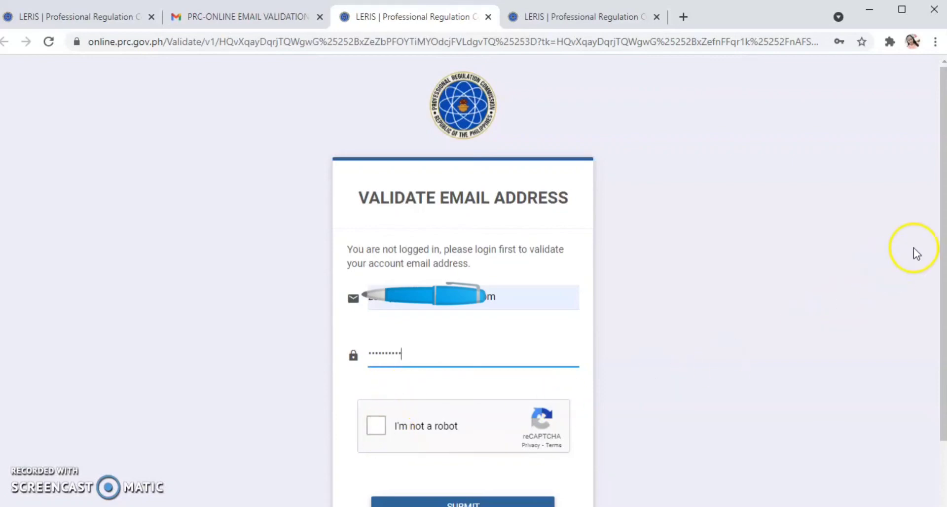
pyautogui.scroll(-1, 932, 212)
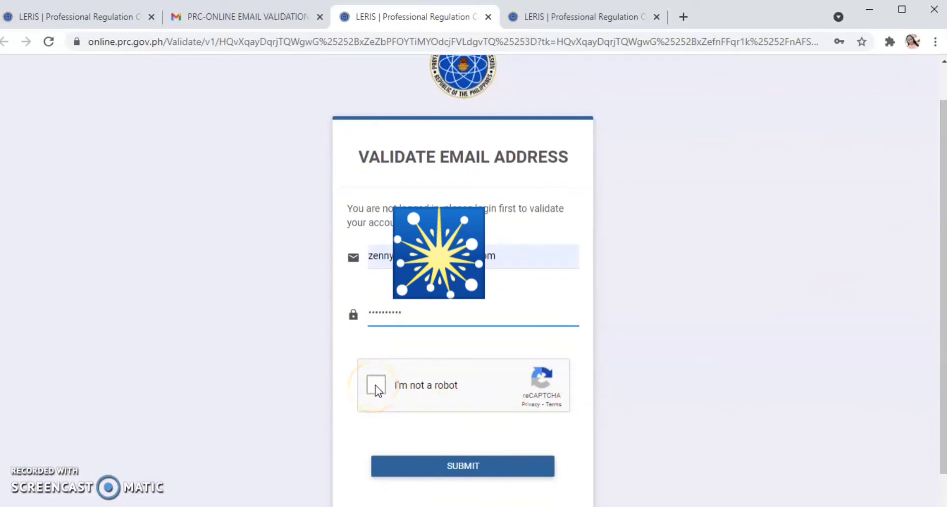
pyautogui.click(377, 385)
# Step: Re-enter the corrected password, redo the robot check, and submit to validate the email
pyautogui.click(413, 310)
pyautogui.moveTo(414, 310); pyautogui.dragTo(364, 318)
pyautogui.press('BackSpace')
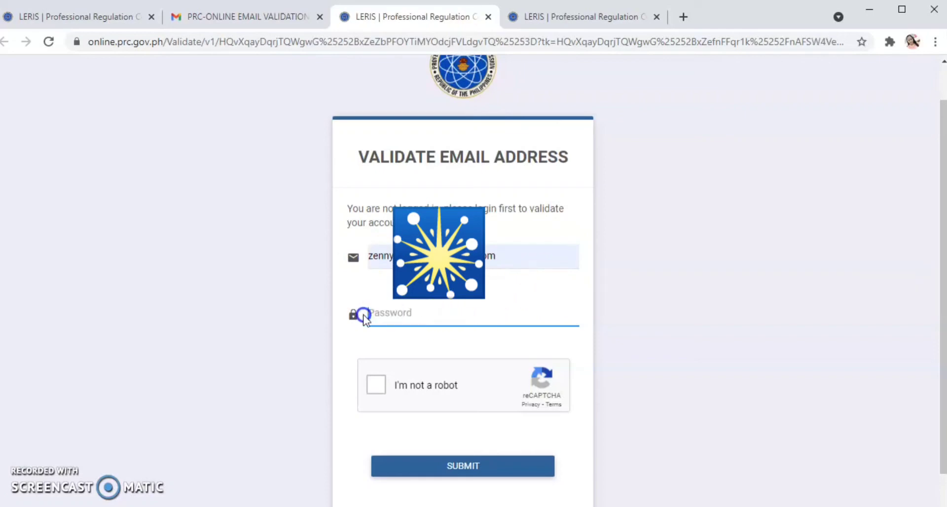
pyautogui.write('a')
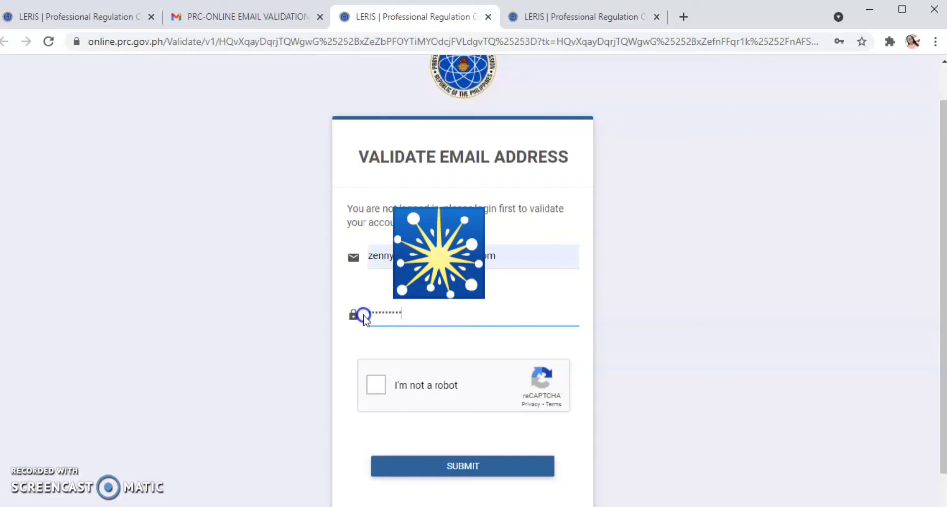
pyautogui.click(376, 386)
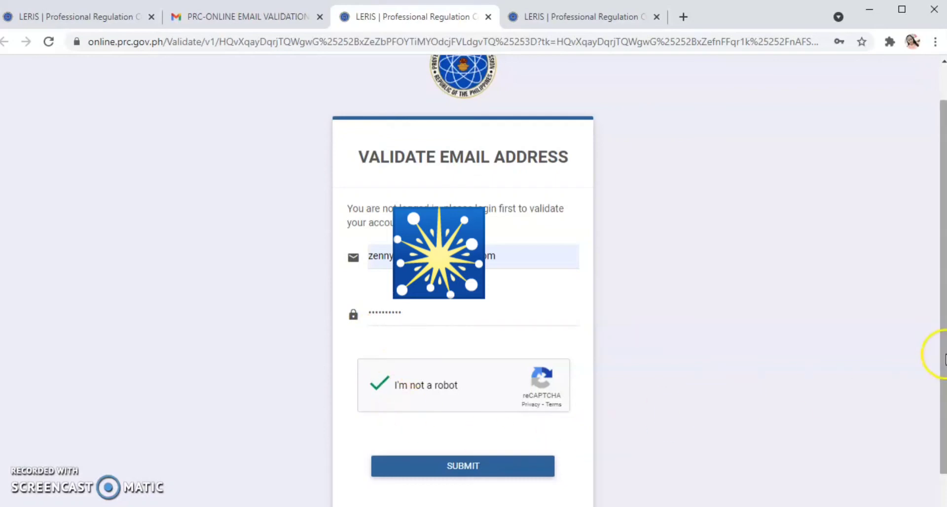
pyautogui.scroll(-1, 945, 358)
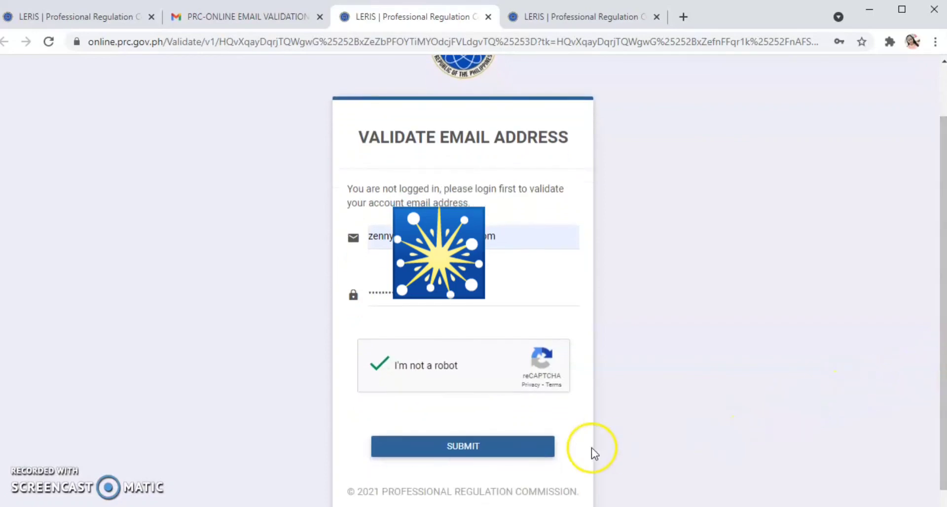
pyautogui.click(447, 444)
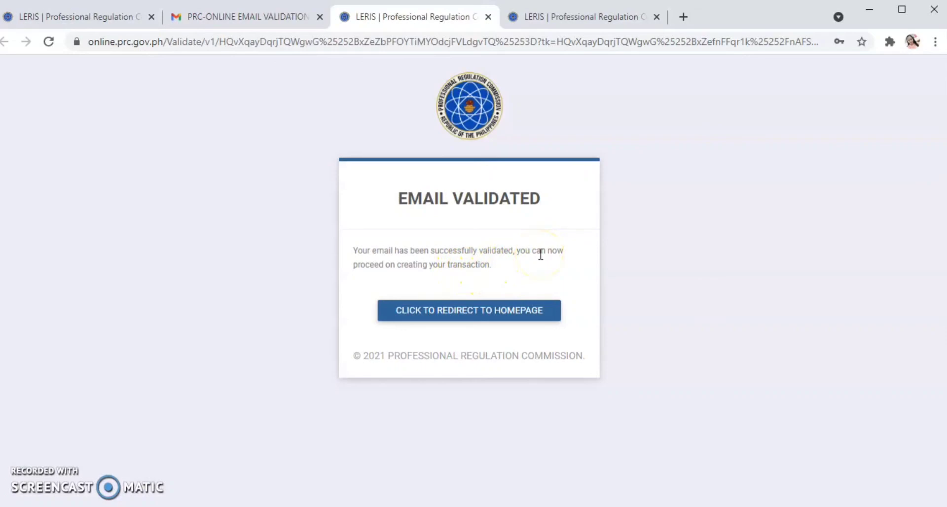
# Step: Redirect to the LERIS homepage, dismiss the name-change advisory, and begin choosing a transaction
pyautogui.click(490, 316)
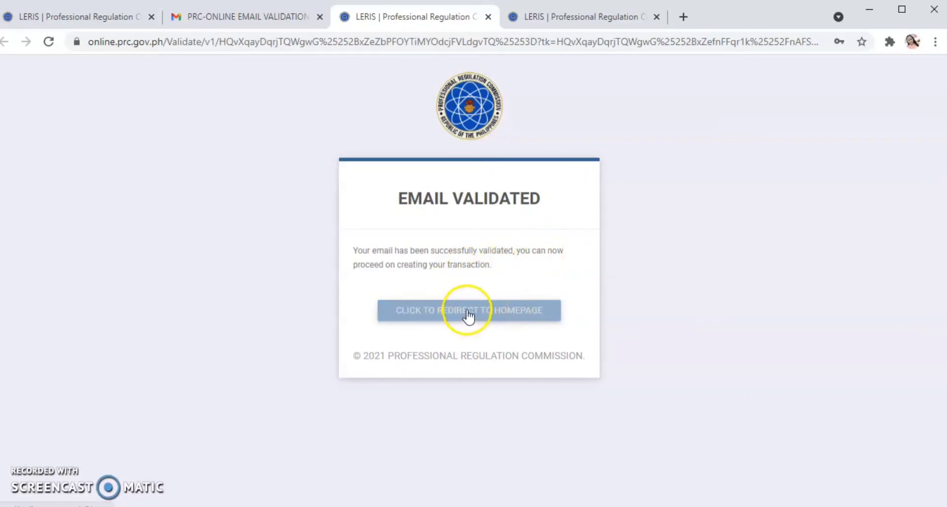
pyautogui.click(468, 316)
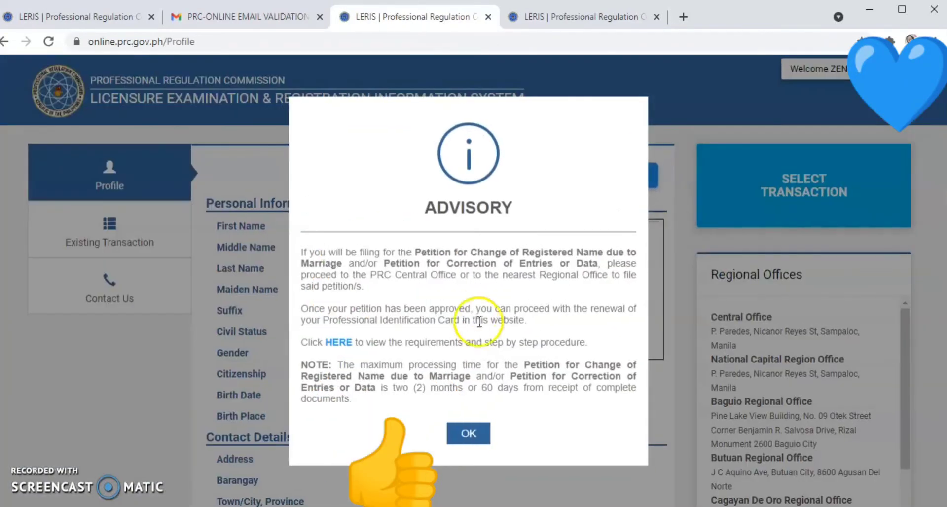
pyautogui.click(466, 433)
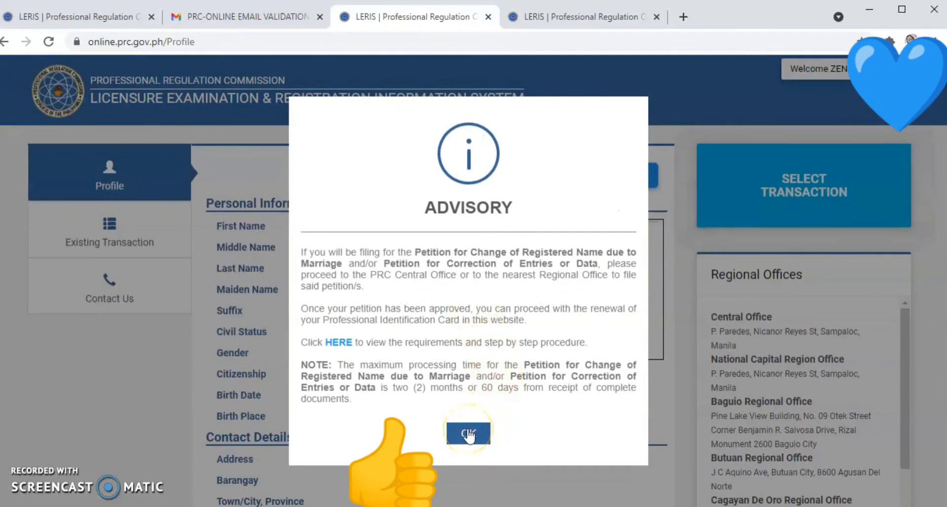
pyautogui.click(539, 486)
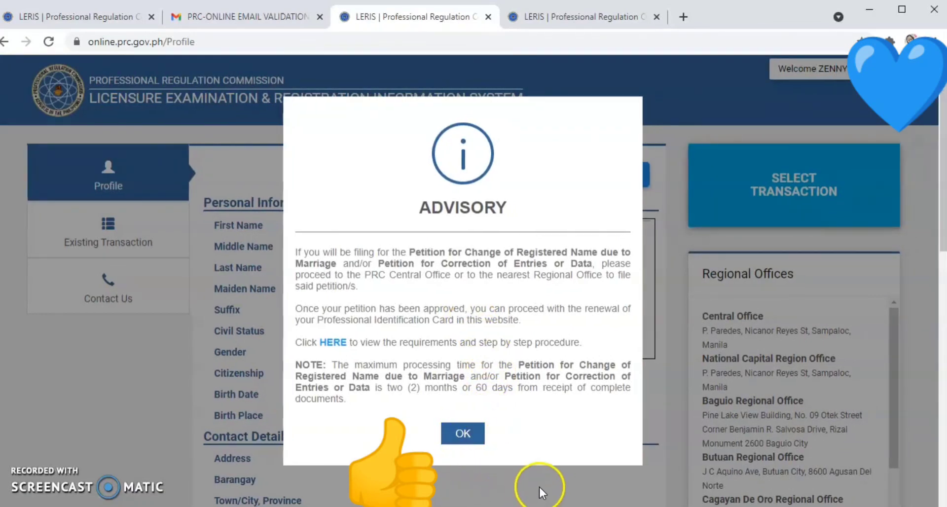
pyautogui.click(562, 475)
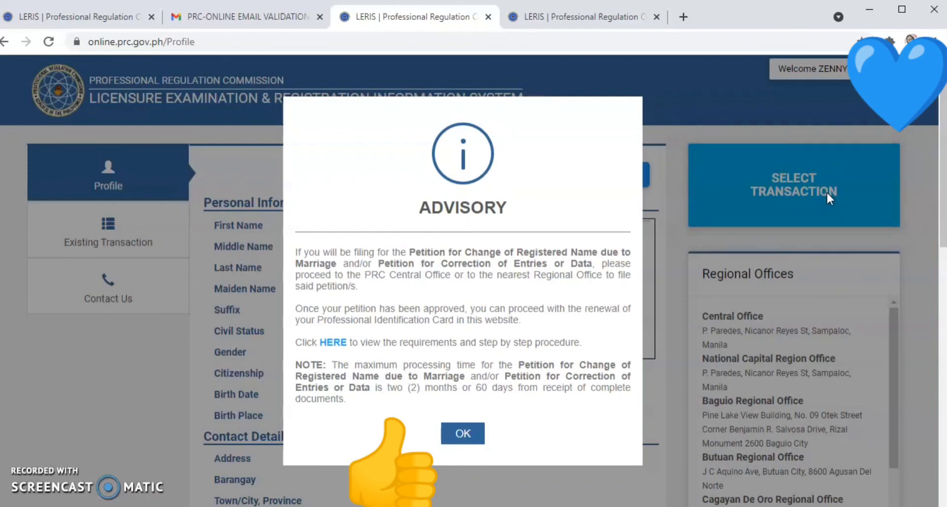
pyautogui.click(827, 191)
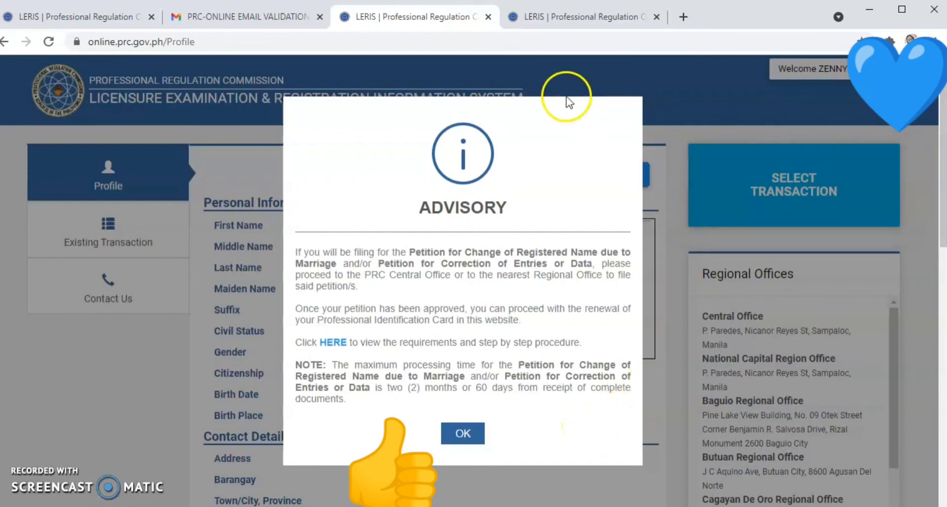
# Step: Close the two extra PRC LERIS tabs, keeping one LERIS tab and Gmail
pyautogui.click(489, 18)
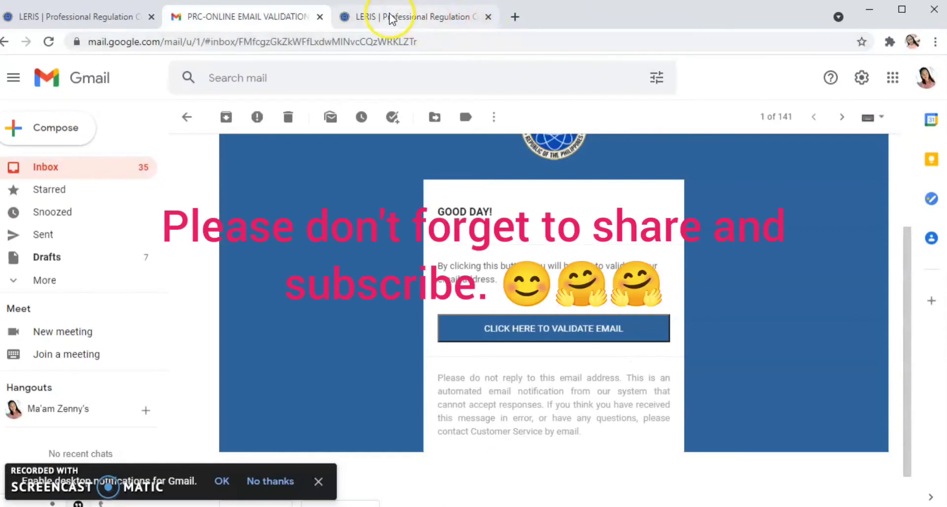
pyautogui.click(488, 17)
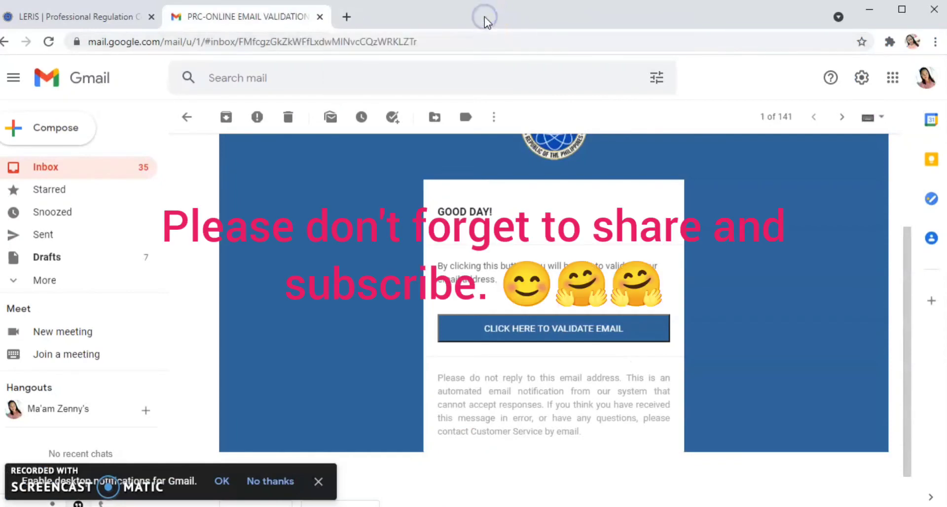